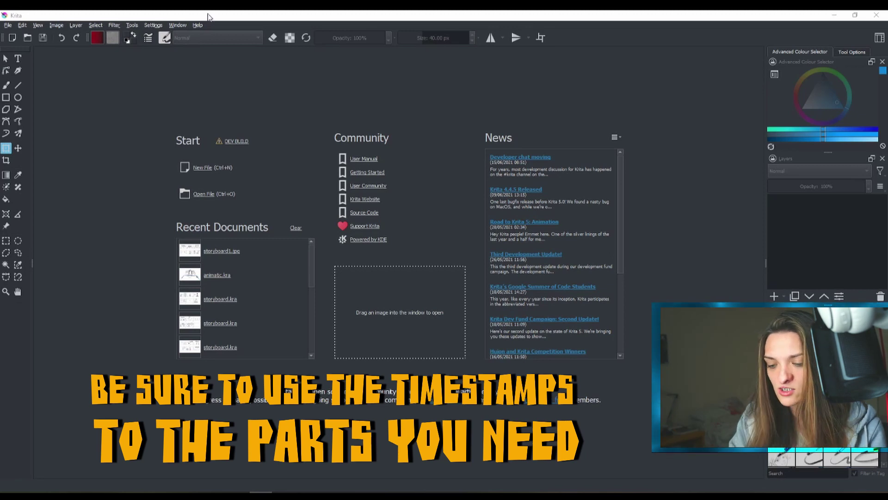
Switch to the Storyboarding workspace
{"action": "left_click", "coordinate": [179, 24]}
{"action": "mouse_move", "coordinate": [259, 54]}
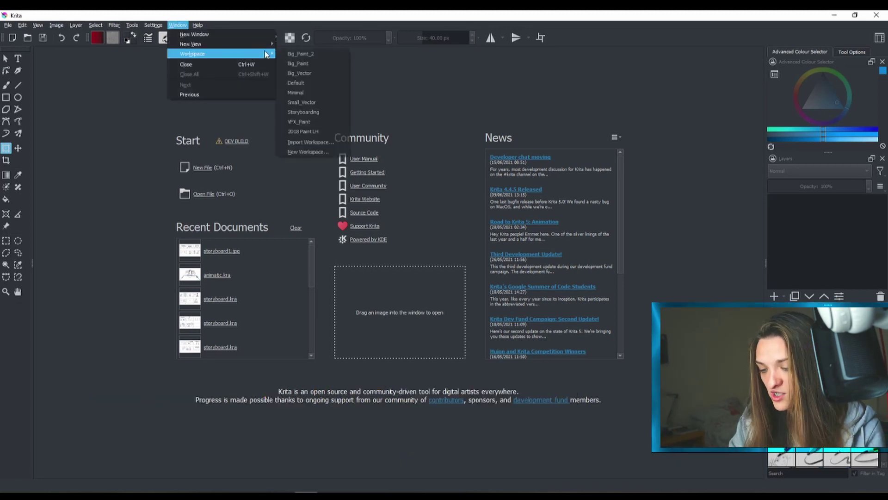
{"action": "left_click", "coordinate": [327, 118]}
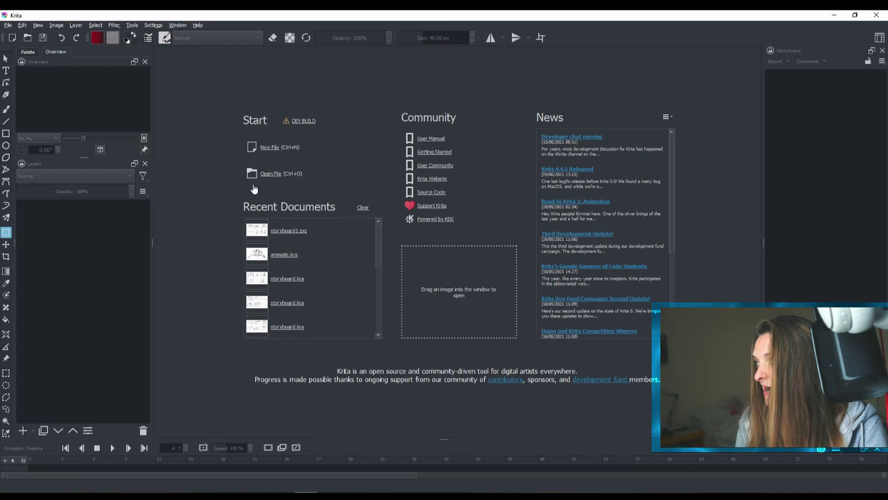
Create a new custom document 2200 px wide and 1200 px high at 72 pixels per inch
{"action": "key", "text": "ctrl+n"}
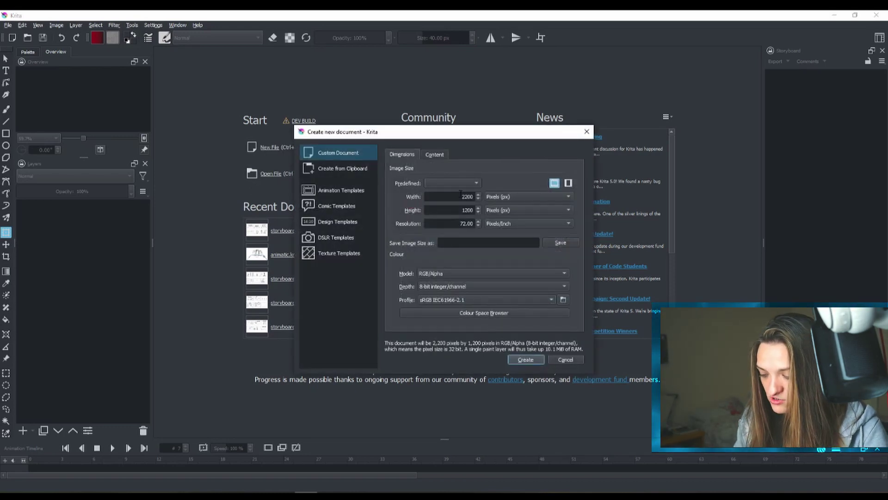
{"action": "left_click", "coordinate": [460, 195]}
{"action": "key", "text": "Tab"}
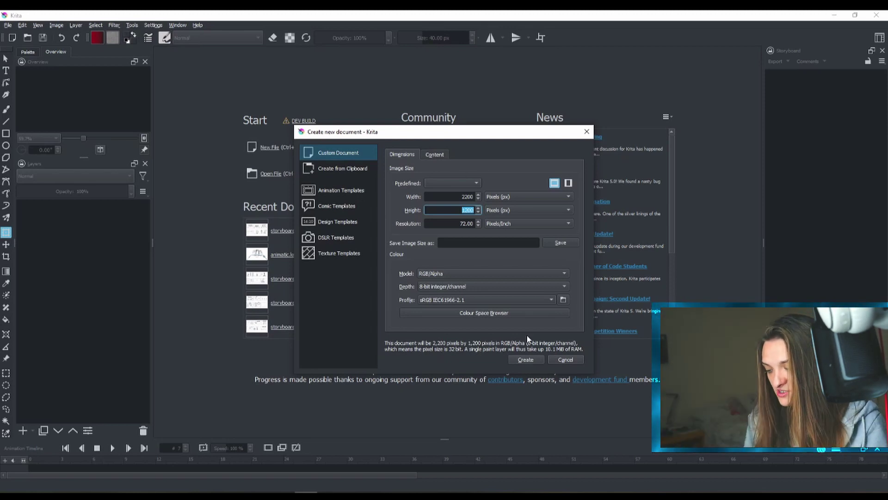
{"action": "left_click", "coordinate": [530, 360]}
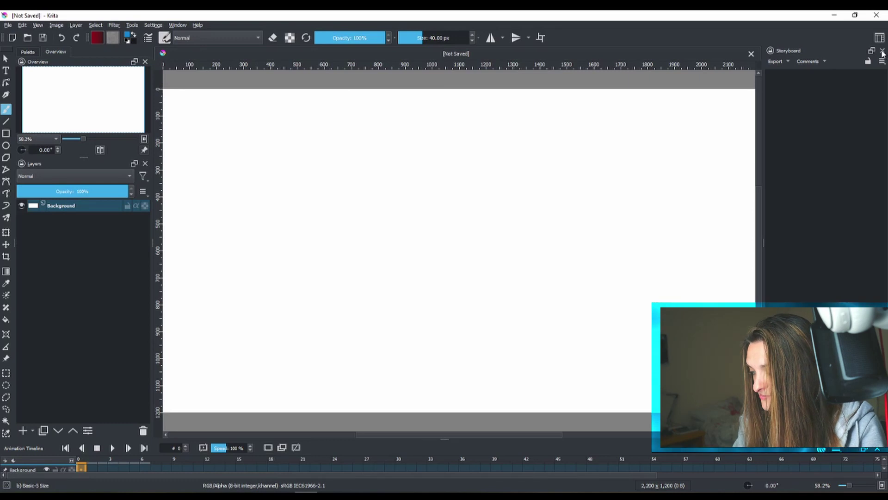
Close the Storyboard and Overview dockers
{"action": "left_click", "coordinate": [882, 50]}
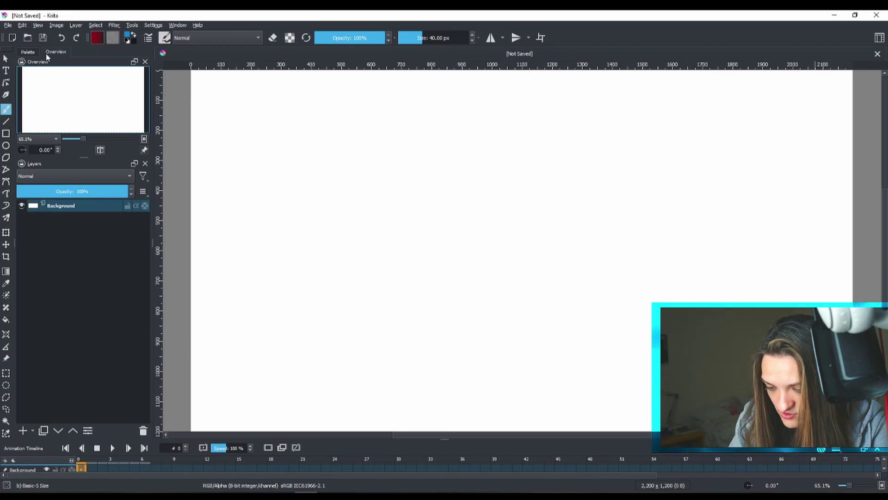
{"action": "left_click", "coordinate": [145, 60]}
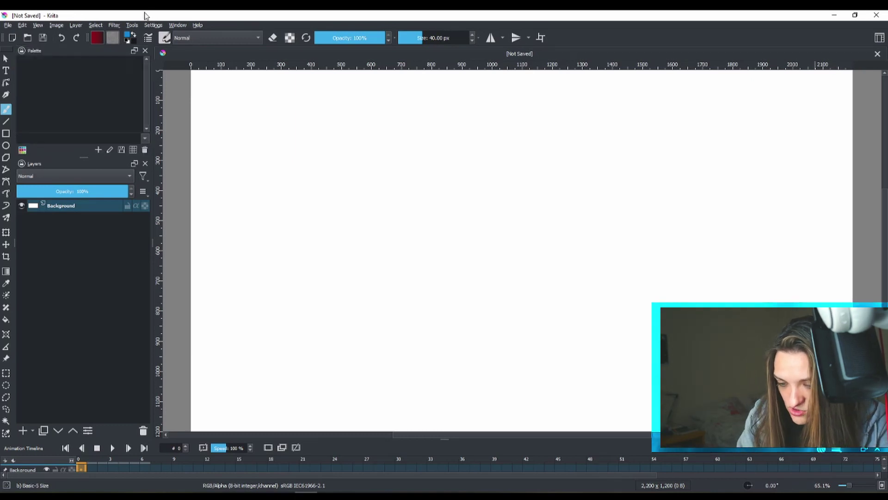
Dock Palette and Layers to the right of the canvas, Layers below Palette, and narrow the toolbox to a single column
{"action": "left_click_drag", "start_coordinate": [28, 49], "coordinate": [859, 107]}
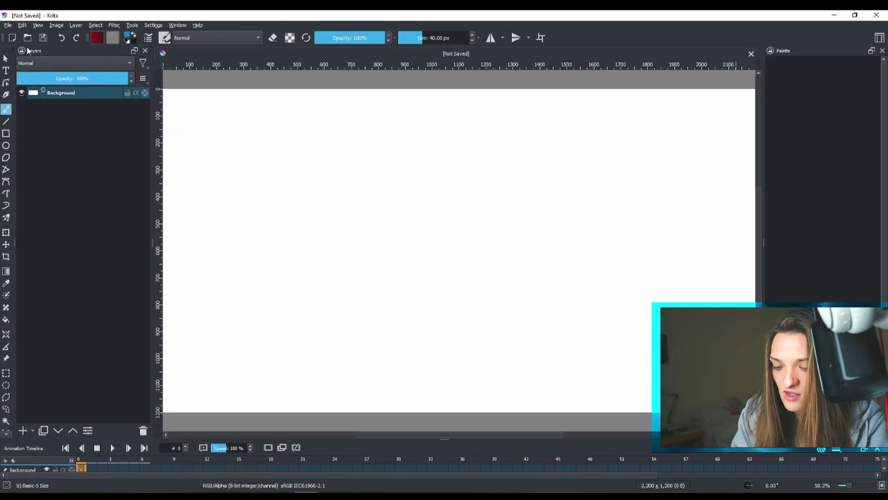
{"action": "left_click_drag", "start_coordinate": [29, 50], "coordinate": [841, 460]}
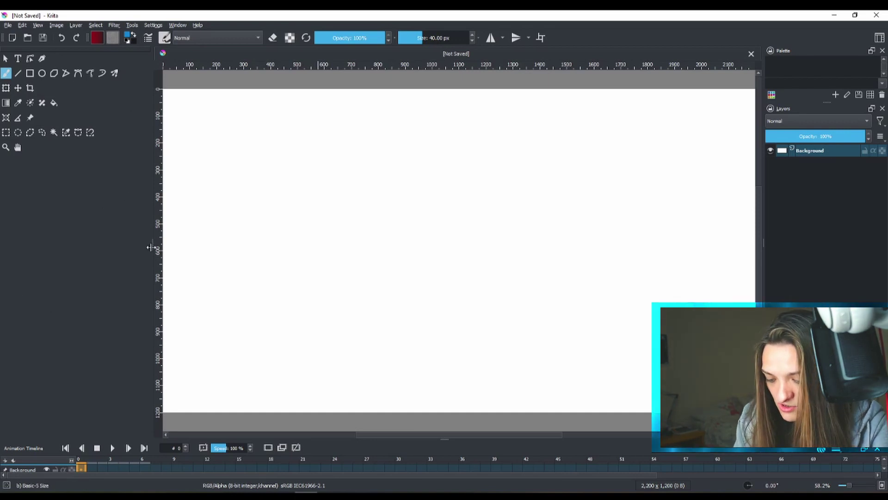
{"action": "left_click_drag", "start_coordinate": [152, 245], "coordinate": [20, 242]}
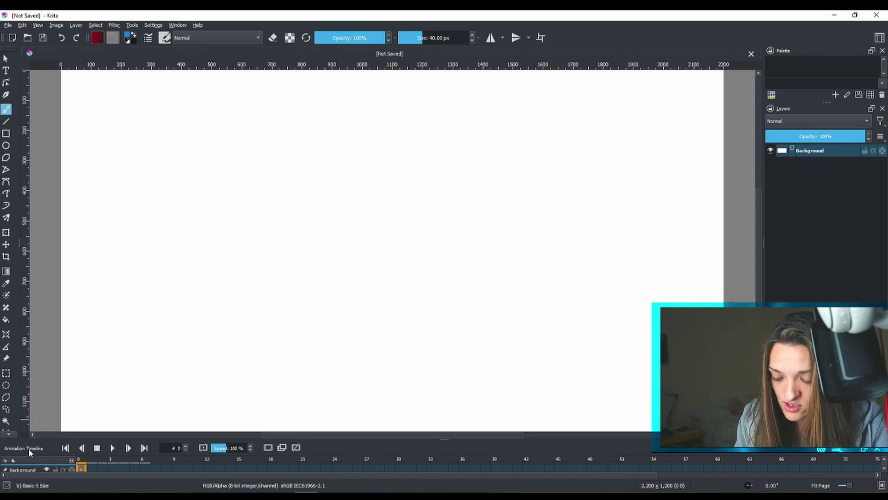
Dock the Animation Timeline above the canvas and make it slightly taller
{"action": "mouse_move", "coordinate": [29, 448]}
{"action": "left_mouse_down"}
{"action": "mouse_move", "coordinate": [168, 403]}
{"action": "mouse_move", "coordinate": [226, 98]}
{"action": "mouse_move", "coordinate": [112, 38]}
{"action": "left_mouse_up"}
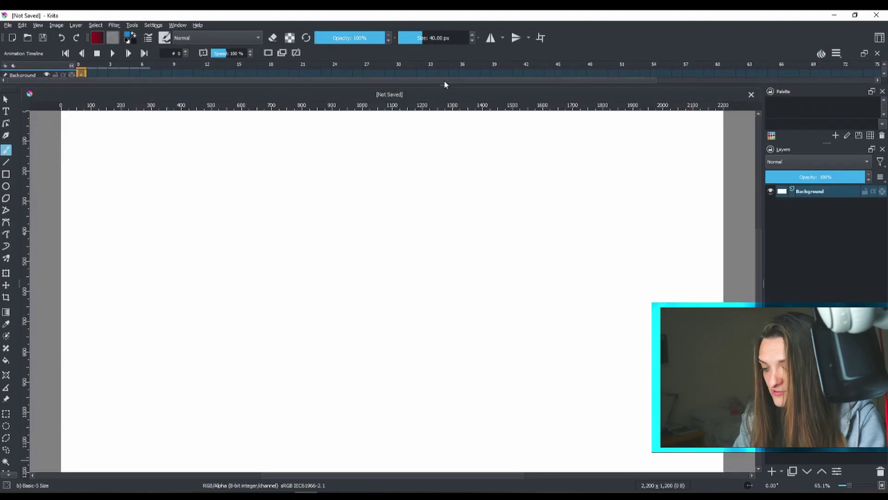
{"action": "left_click_drag", "start_coordinate": [446, 83], "coordinate": [445, 109]}
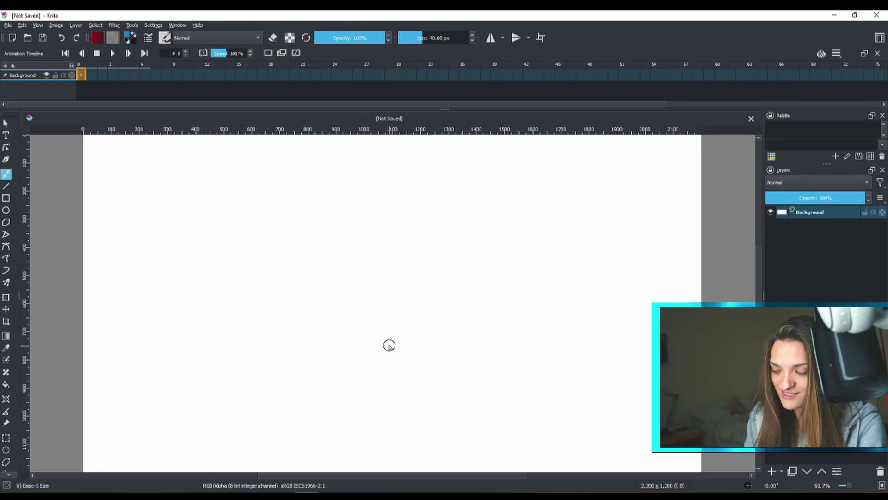
Hide and show the Background layer again, and add a paint layer named animatics above it
{"action": "left_click", "coordinate": [770, 213]}
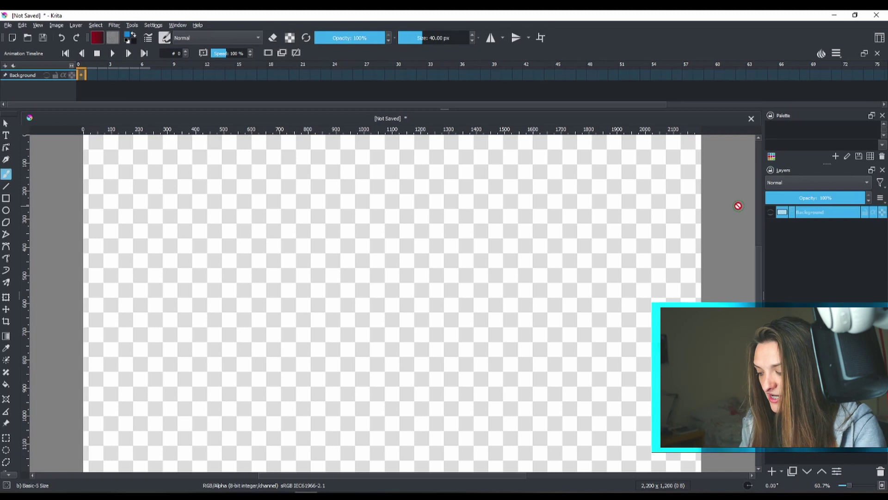
{"action": "left_click", "coordinate": [771, 213]}
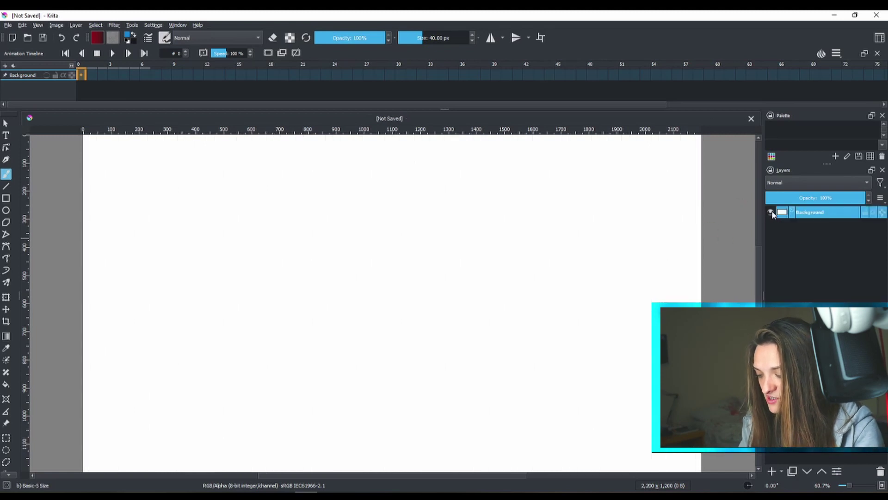
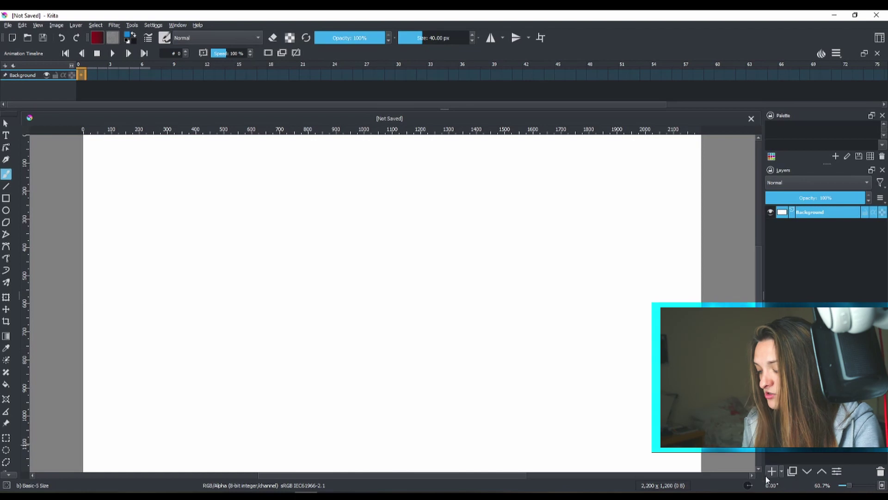
{"action": "left_click", "coordinate": [772, 471]}
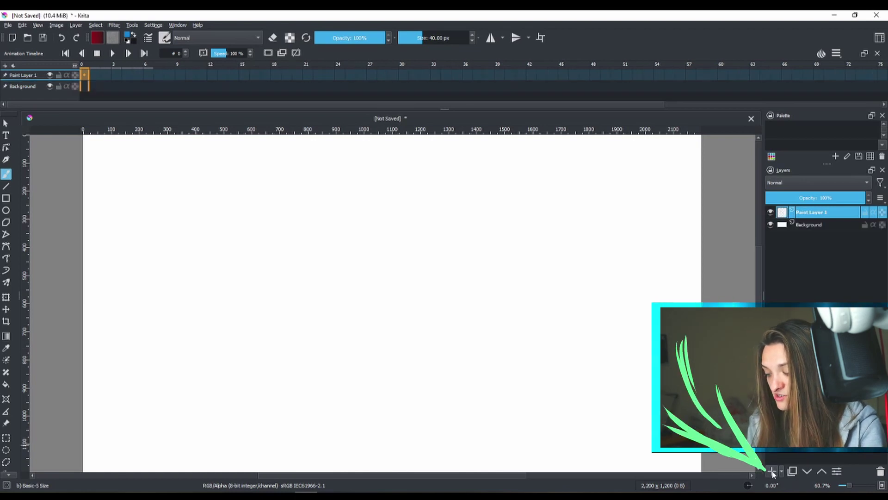
{"action": "double_click", "coordinate": [817, 214]}
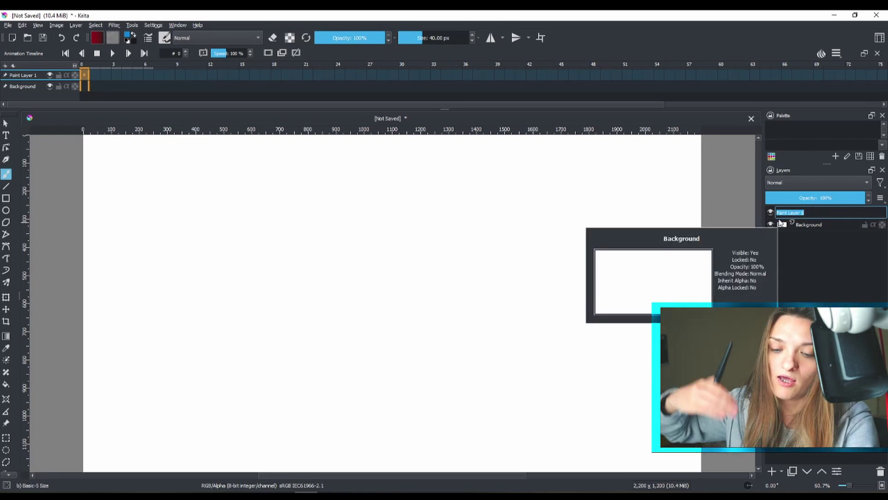
{"action": "type", "text": "animatics"}
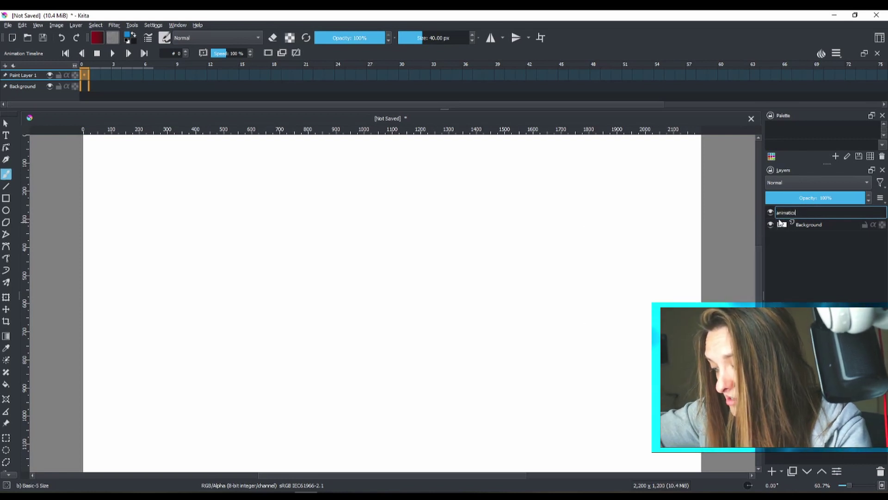
{"action": "key", "text": "Return"}
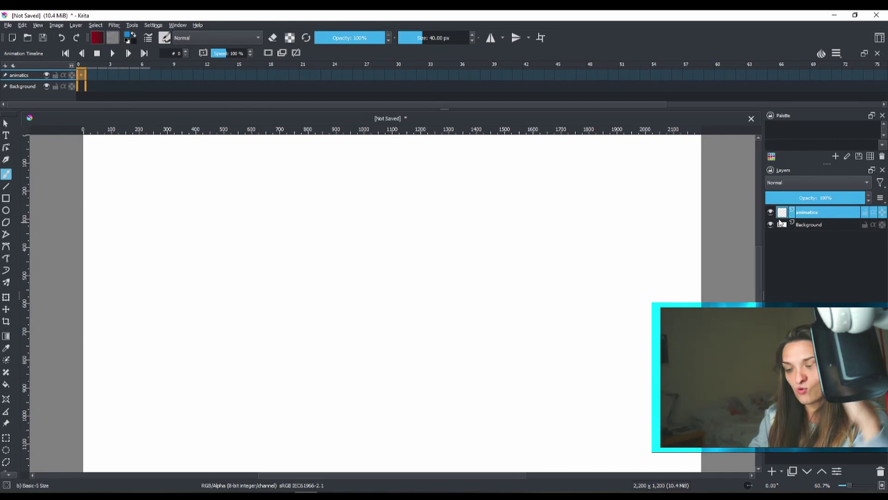
Scribble blue test strokes on the animatics layer with the Freehand Brush and undo them all
{"action": "left_click", "coordinate": [6, 176]}
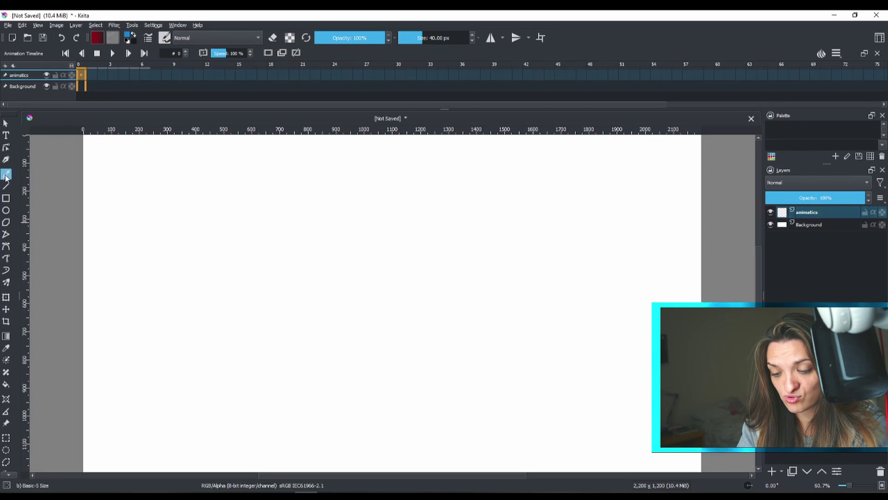
{"action": "double_click", "coordinate": [823, 213]}
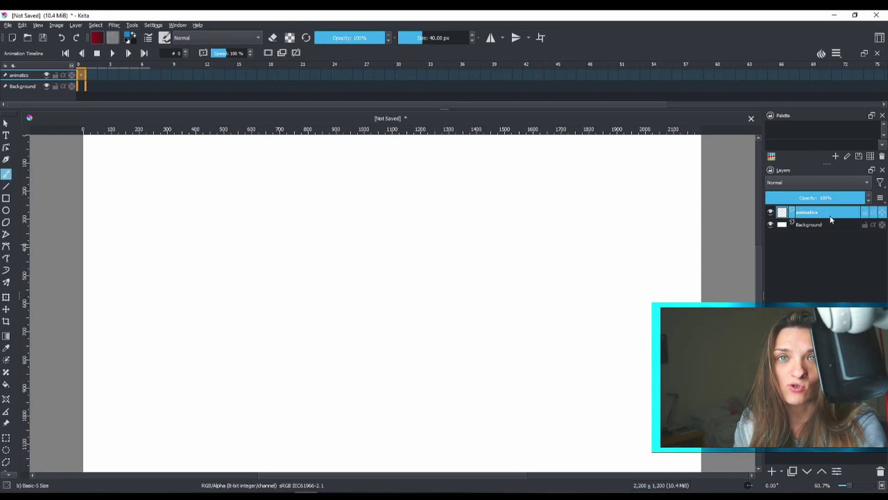
{"action": "mouse_move", "coordinate": [257, 204]}
{"action": "left_mouse_down"}
{"action": "mouse_move", "coordinate": [323, 240]}
{"action": "mouse_move", "coordinate": [412, 230]}
{"action": "left_mouse_up"}
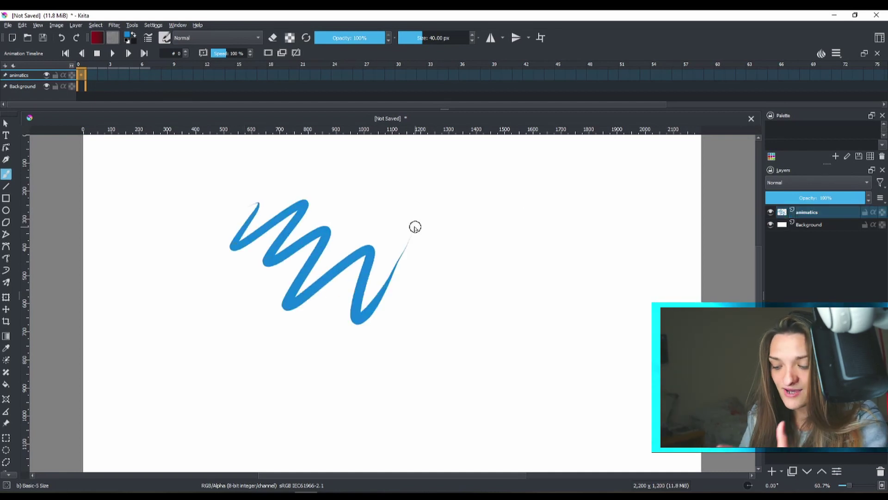
{"action": "mouse_move", "coordinate": [492, 226]}
{"action": "left_mouse_down"}
{"action": "mouse_move", "coordinate": [460, 310]}
{"action": "mouse_move", "coordinate": [605, 181]}
{"action": "left_mouse_up"}
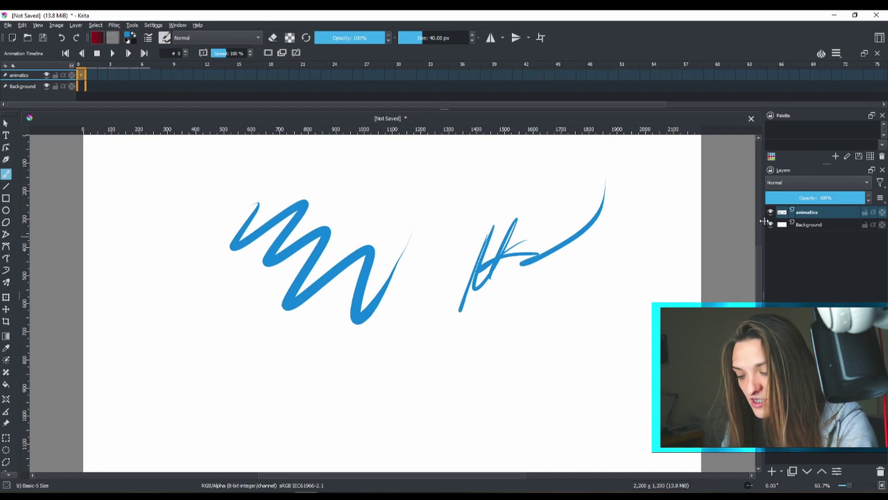
{"action": "key", "text": "ctrl+z"}
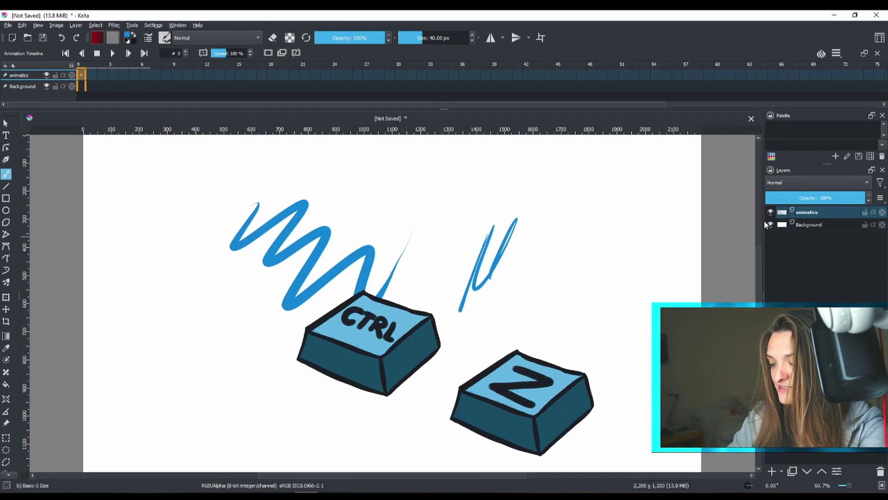
{"action": "key", "text": "ctrl+z"}
{"action": "key", "text": "ctrl+z"}
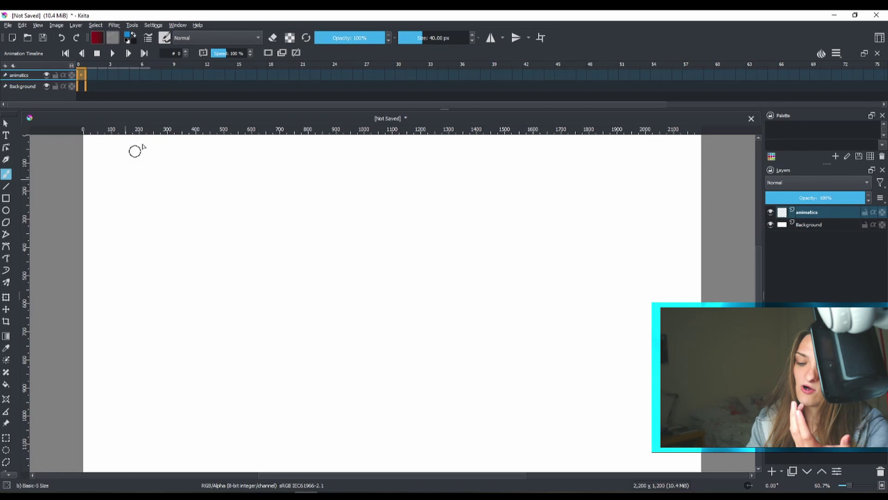
Sketch two rough blue circles on the animatics layer, one near each side of the canvas
{"action": "mouse_move", "coordinate": [135, 293]}
{"action": "left_mouse_down"}
{"action": "mouse_move", "coordinate": [165, 357]}
{"action": "mouse_move", "coordinate": [176, 354]}
{"action": "left_mouse_up"}
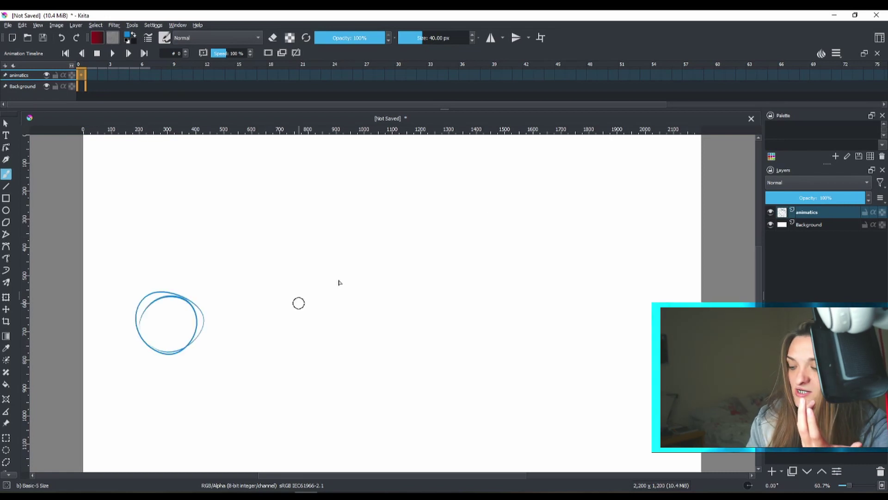
{"action": "mouse_move", "coordinate": [574, 287]}
{"action": "left_mouse_down"}
{"action": "mouse_move", "coordinate": [593, 343]}
{"action": "mouse_move", "coordinate": [617, 332]}
{"action": "left_mouse_up"}
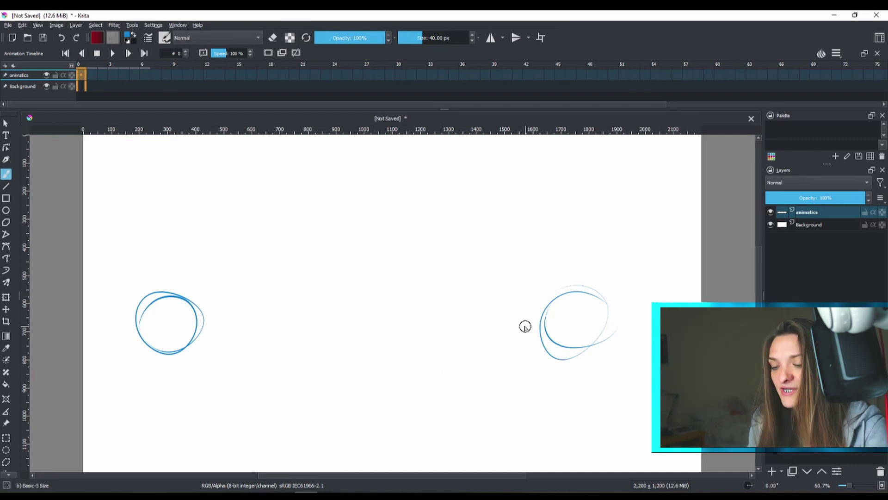
Open the recent document storyboard1.jpg
{"action": "left_click", "coordinate": [8, 26]}
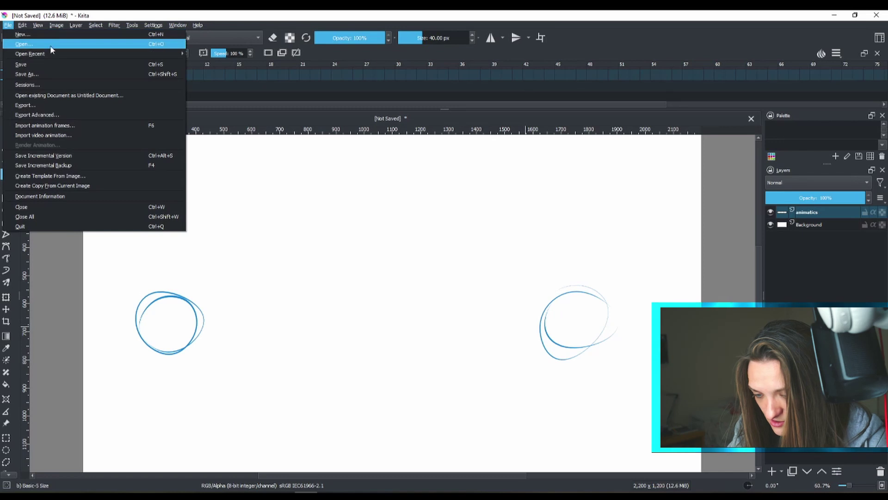
{"action": "mouse_move", "coordinate": [139, 53]}
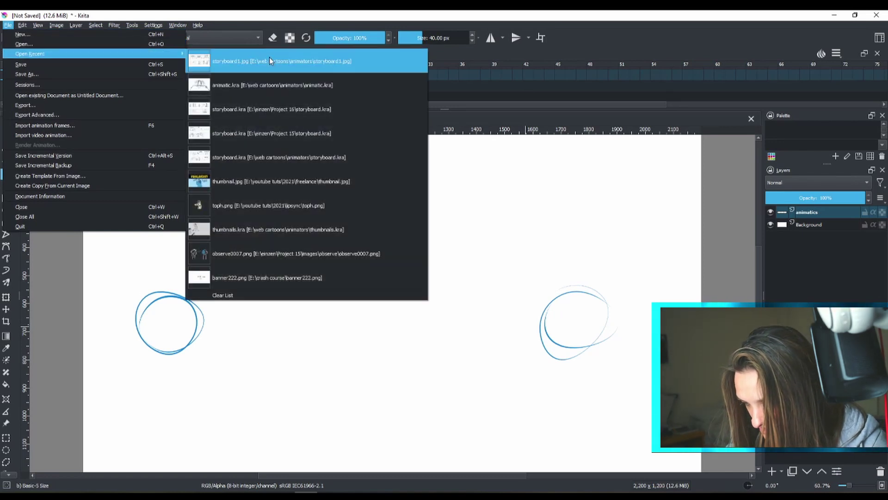
{"action": "left_click", "coordinate": [290, 61]}
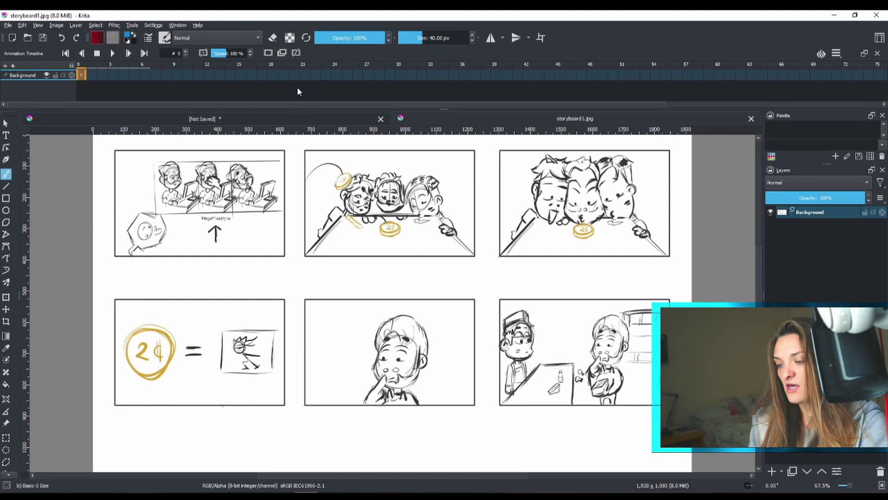
Return to the unsaved animatic document and undo both circle sketches
{"action": "left_click", "coordinate": [229, 119]}
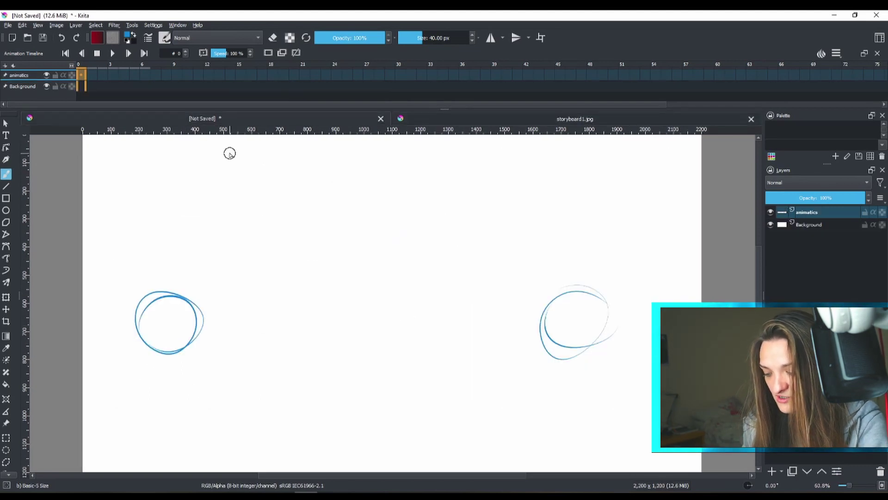
{"action": "key", "text": "ctrl+z"}
{"action": "key", "text": "ctrl+z"}
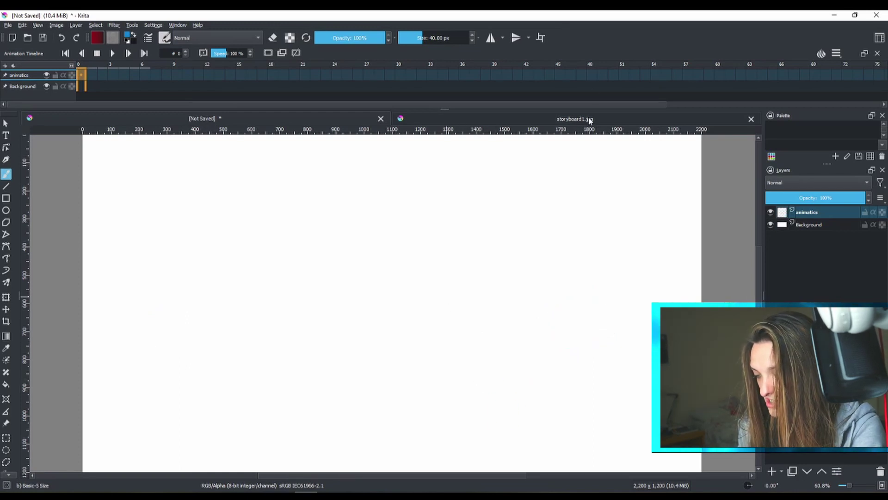
Examine the upper middle panel of storyboard1.jpg, where a coin flies towards three characters
{"action": "left_click", "coordinate": [603, 121]}
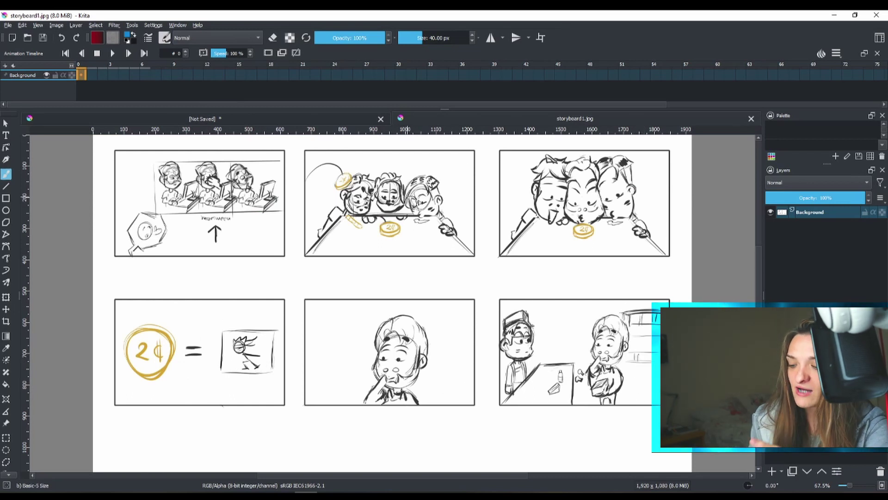
{"action": "left_click", "coordinate": [513, 199]}
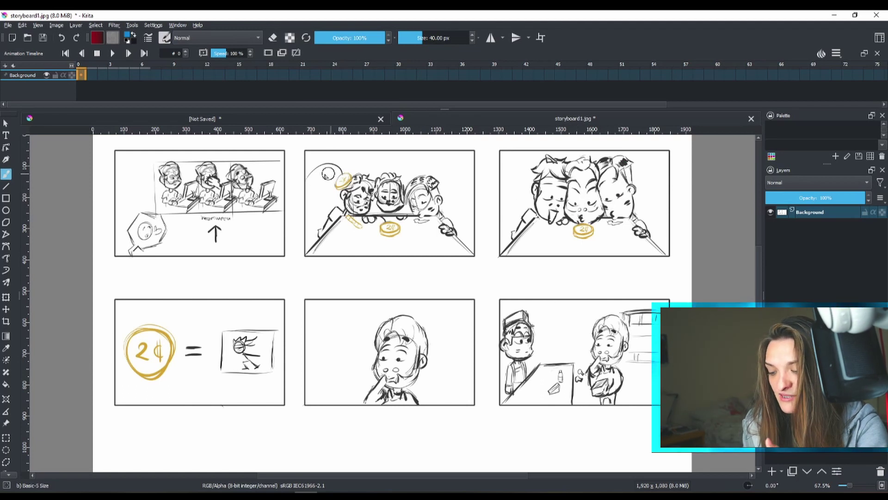
{"action": "scroll", "coordinate": [352, 185], "scroll_direction": "up", "scroll_amount": 4}
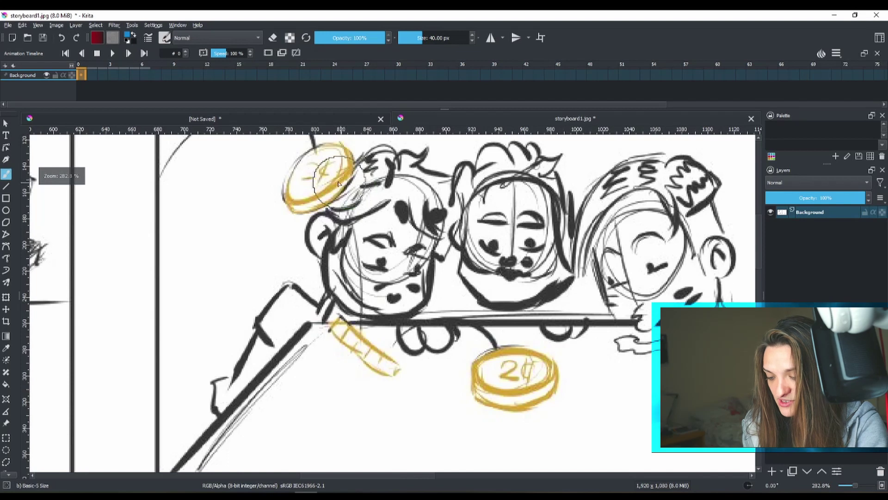
Examine the upper middle and upper right panels of storyboard1.jpg, then the page as a whole
{"action": "scroll", "coordinate": [341, 184], "scroll_direction": "down", "scroll_amount": 1}
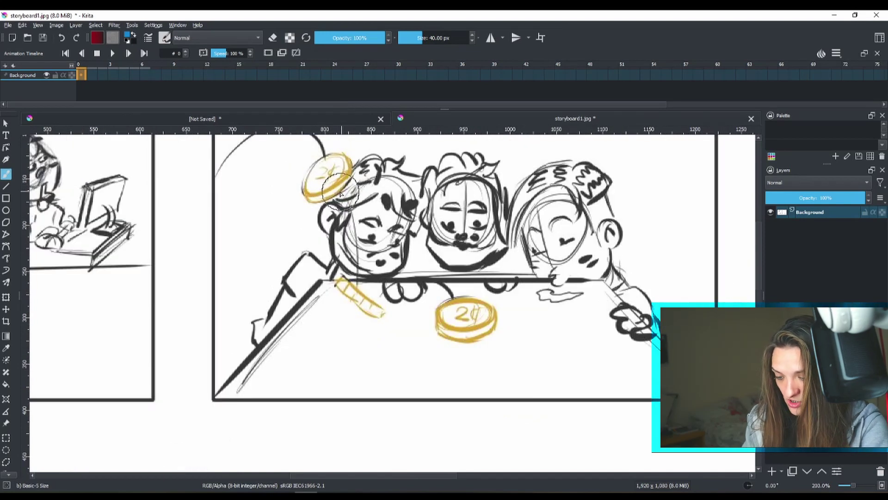
{"action": "scroll", "coordinate": [341, 184], "scroll_direction": "down", "scroll_amount": 1}
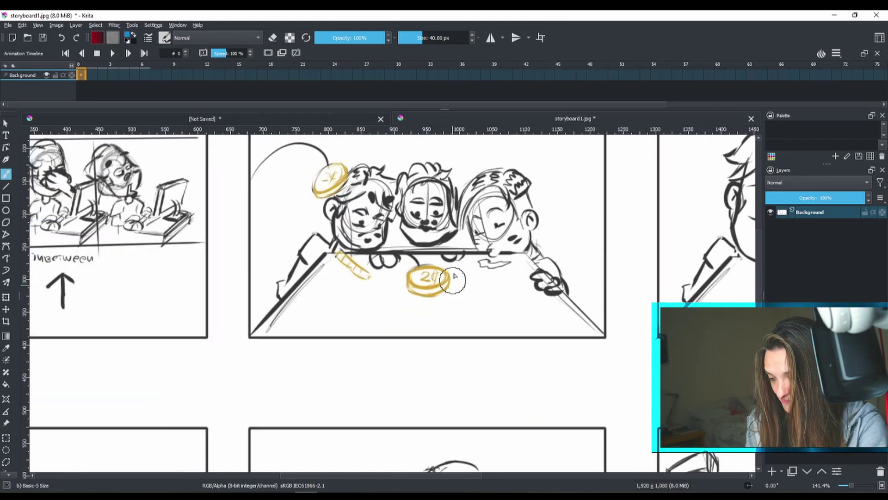
{"action": "scroll", "coordinate": [583, 217], "scroll_direction": "down", "scroll_amount": 1}
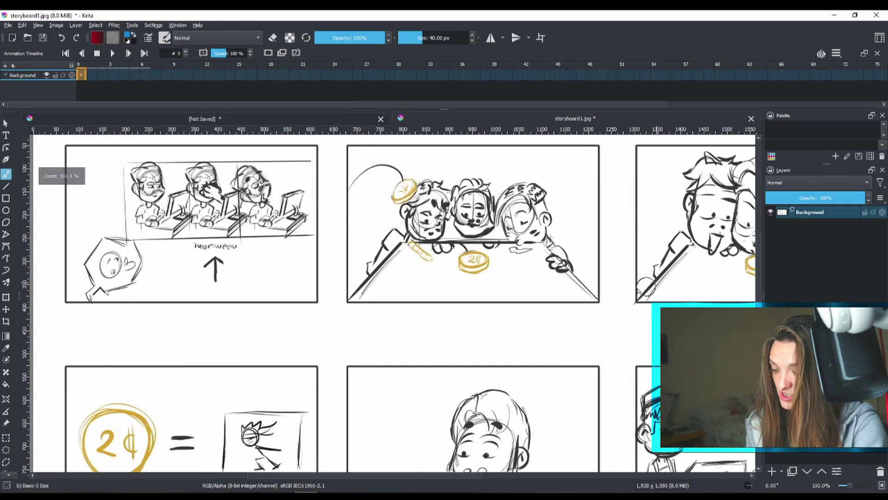
{"action": "left_click_drag", "start_coordinate": [639, 274], "coordinate": [304, 302]}
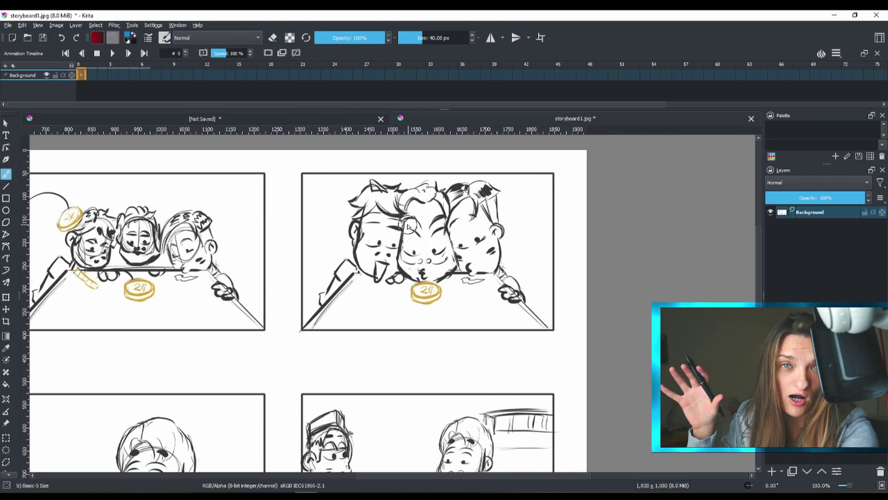
{"action": "left_click_drag", "start_coordinate": [376, 286], "coordinate": [505, 314]}
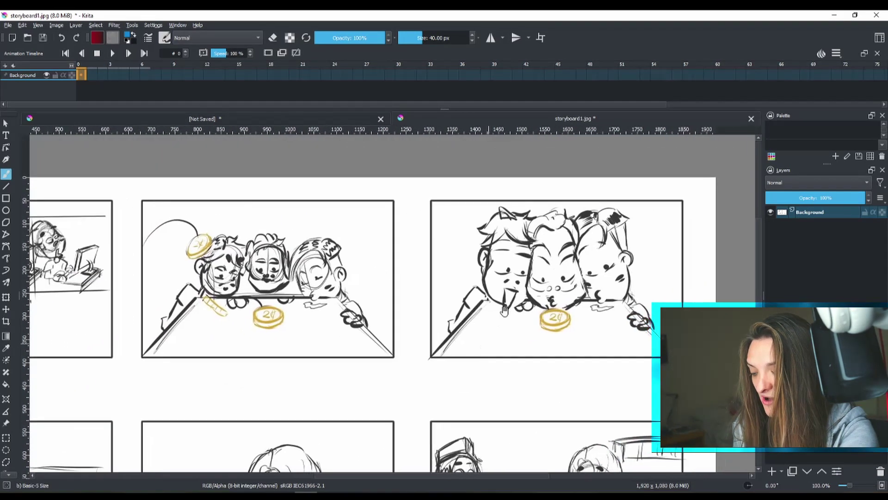
{"action": "key", "text": "minus"}
{"action": "key", "text": "minus"}
{"action": "key", "text": "minus"}
{"action": "key", "text": "plus"}
{"action": "key", "text": "plus"}
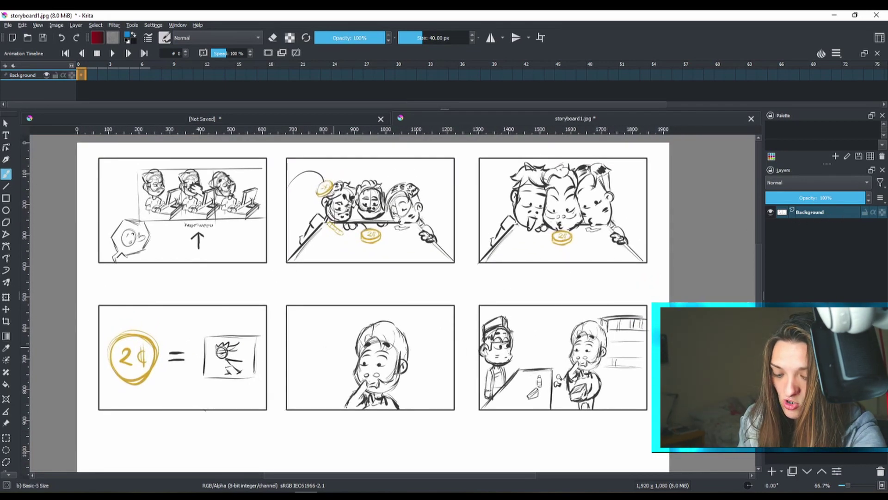
Select the upper middle panel of storyboard1.jpg with a rectangular selection, copy it to a new layer and deselect
{"action": "left_click", "coordinate": [6, 437]}
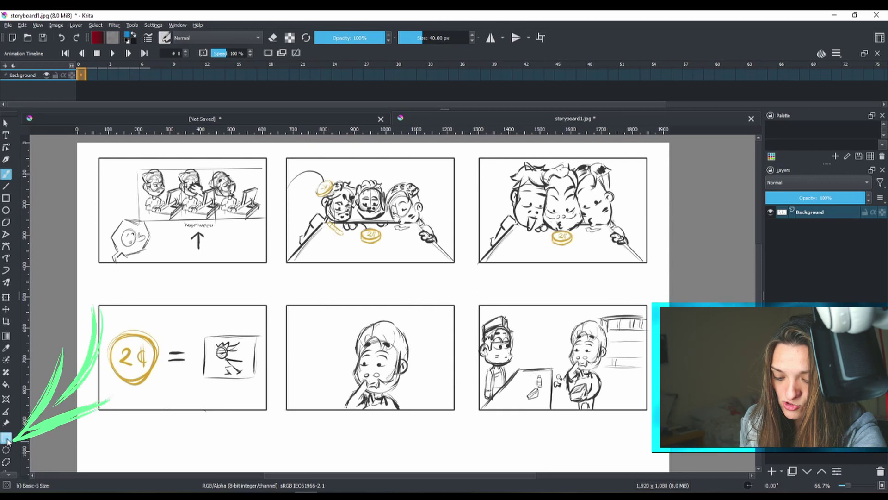
{"action": "left_click_drag", "start_coordinate": [286, 157], "coordinate": [456, 267]}
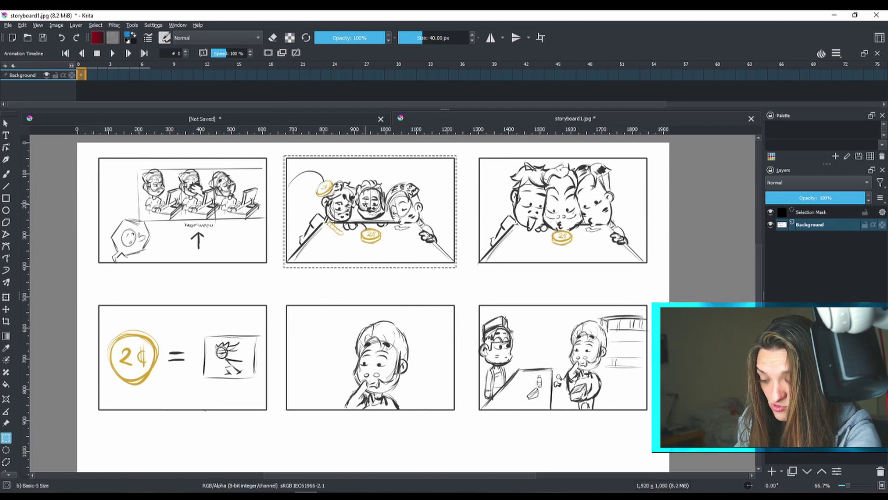
{"action": "right_click", "coordinate": [370, 205]}
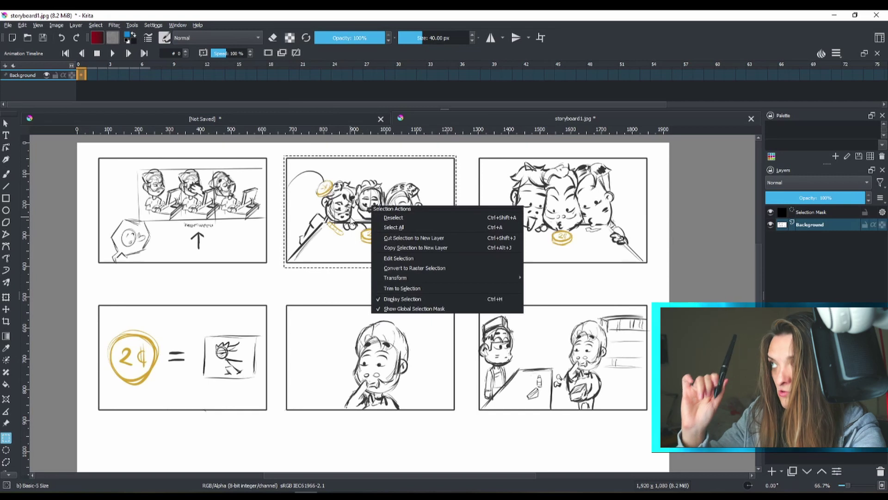
{"action": "left_click", "coordinate": [424, 250]}
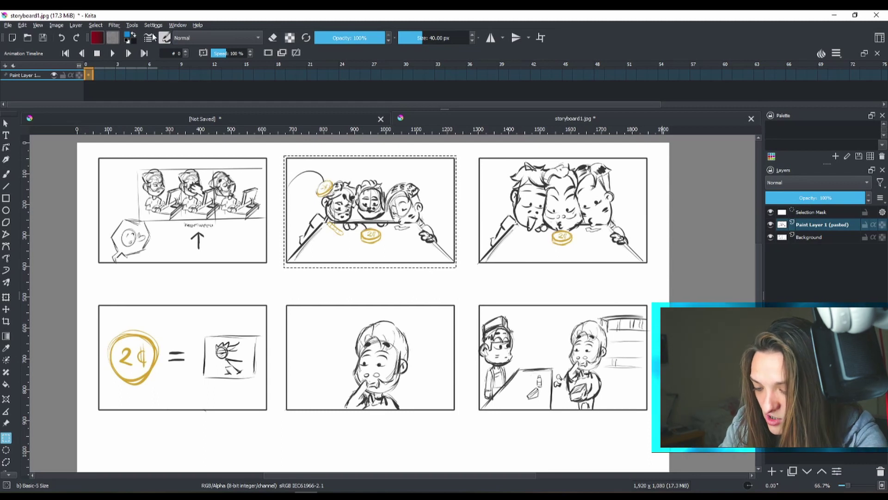
{"action": "left_click", "coordinate": [96, 25]}
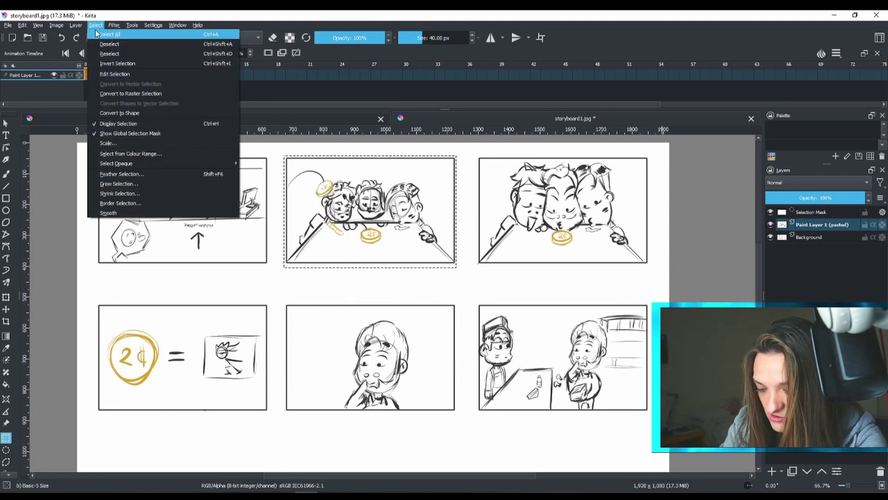
{"action": "left_click", "coordinate": [111, 44]}
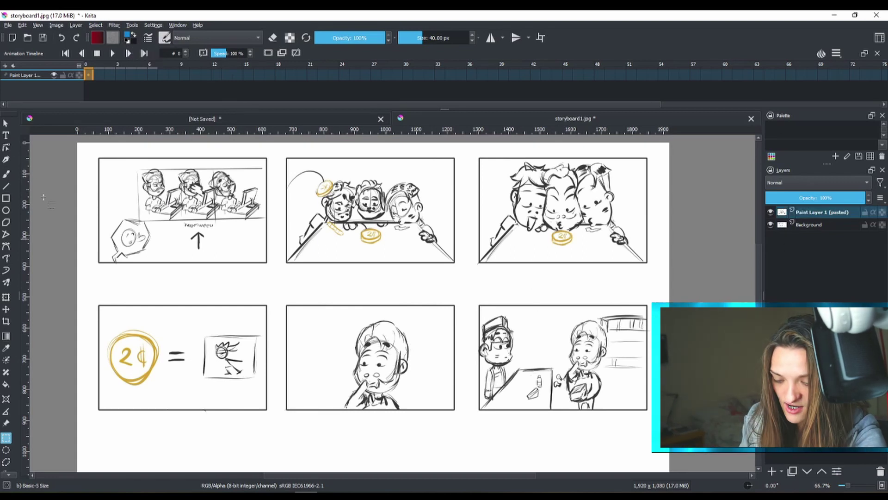
{"action": "left_click", "coordinate": [6, 297]}
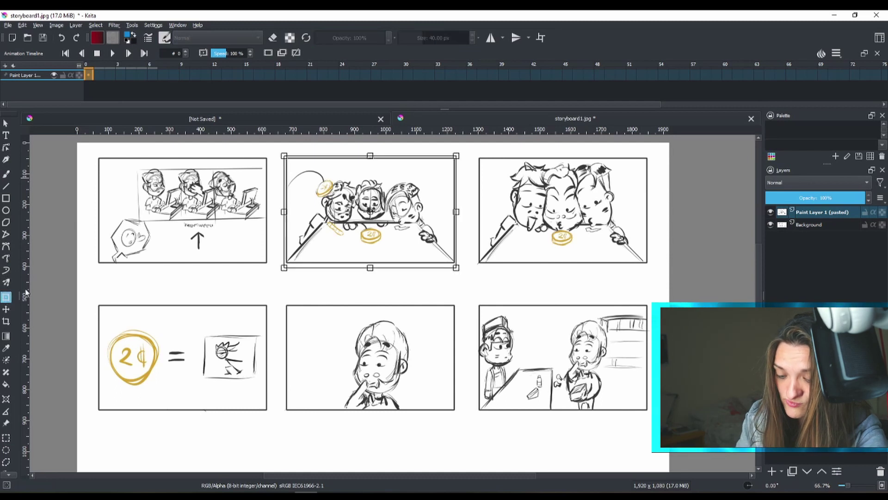
{"action": "left_click_drag", "start_coordinate": [440, 210], "coordinate": [413, 213]}
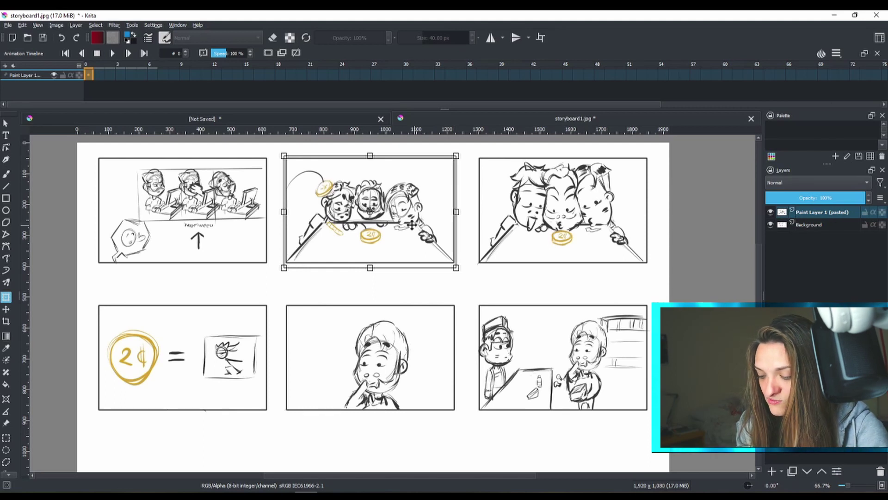
{"action": "left_click", "coordinate": [295, 119]}
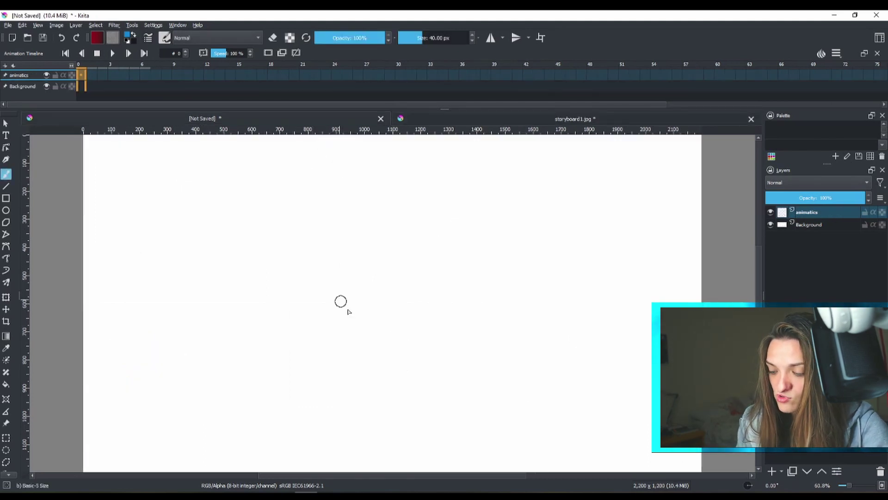
{"action": "left_click", "coordinate": [508, 119]}
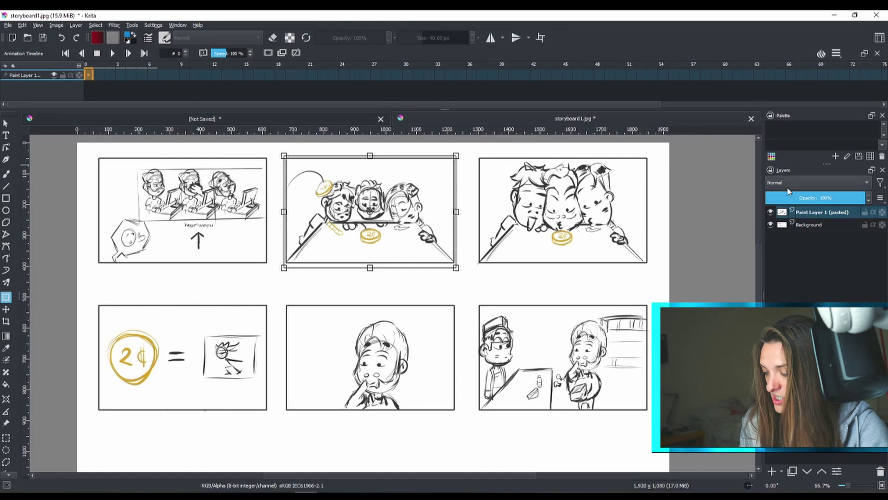
Copy the pasted upper middle panel's layer from storyboard1.jpg and paste it as a layer into the unsaved animatic document
{"action": "right_click", "coordinate": [814, 217]}
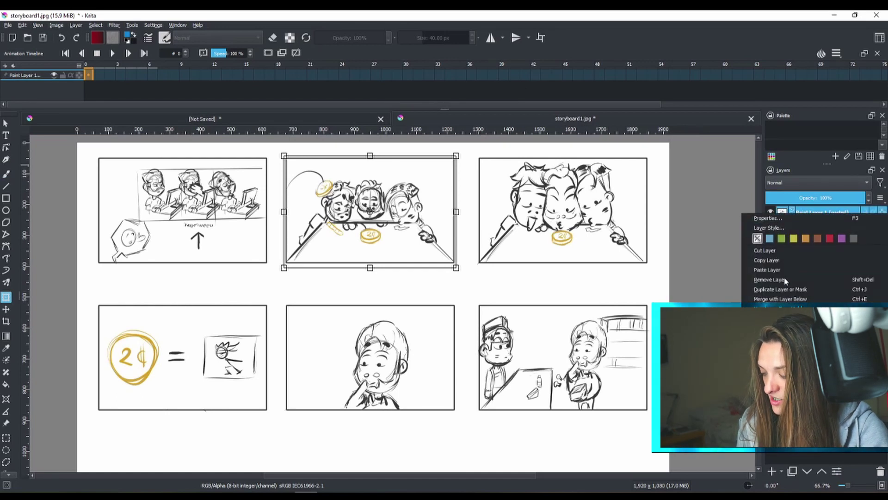
{"action": "left_click", "coordinate": [791, 262]}
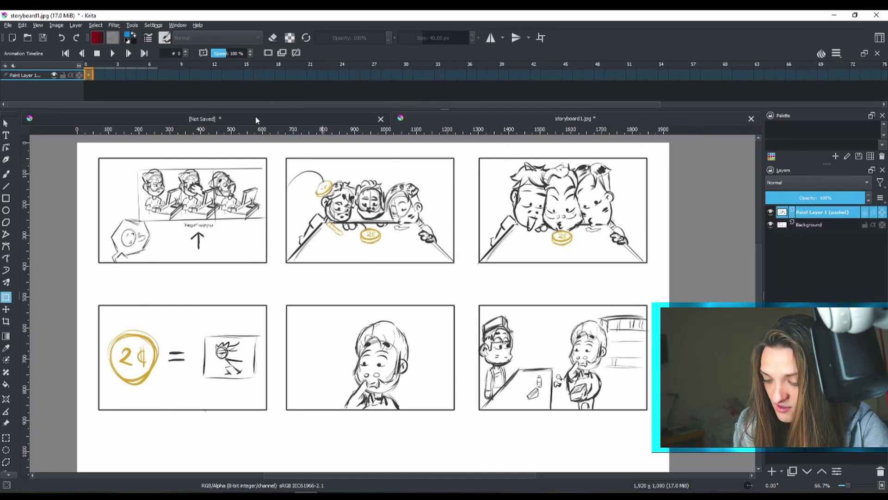
{"action": "left_click", "coordinate": [203, 119]}
{"action": "right_click", "coordinate": [846, 214]}
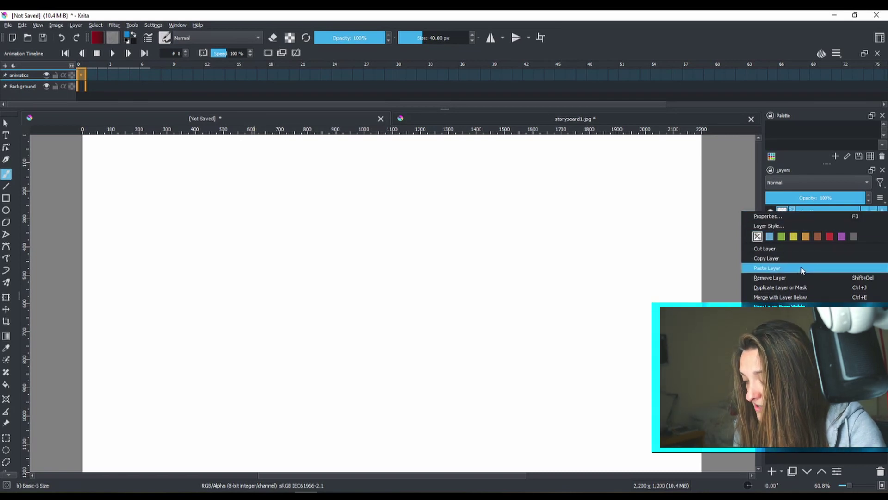
{"action": "left_click", "coordinate": [777, 268]}
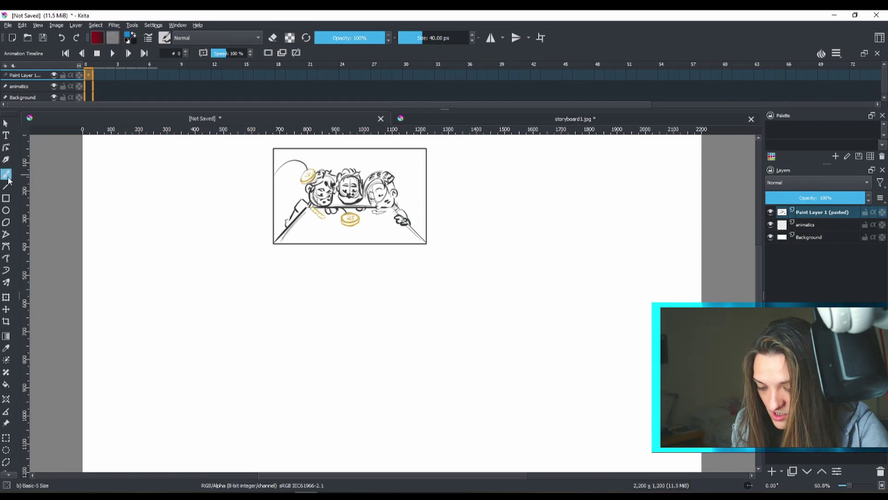
Transform the pasted panel: centre it and enlarge it until its frame nearly fills the canvas height, then apply the transformation
{"action": "left_click", "coordinate": [7, 299]}
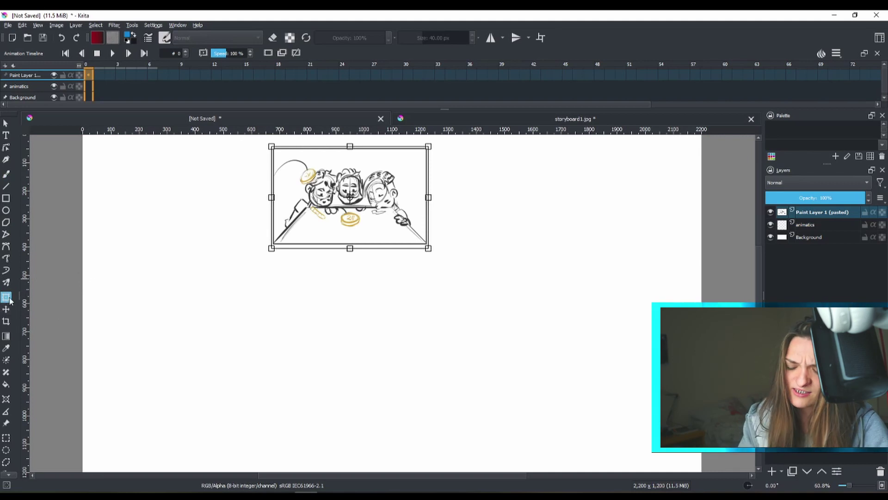
{"action": "mouse_move", "coordinate": [389, 184]}
{"action": "left_mouse_down"}
{"action": "mouse_move", "coordinate": [416, 244]}
{"action": "mouse_move", "coordinate": [449, 261]}
{"action": "left_mouse_up"}
{"action": "scroll", "coordinate": [461, 244], "scroll_direction": "down", "scroll_amount": 1}
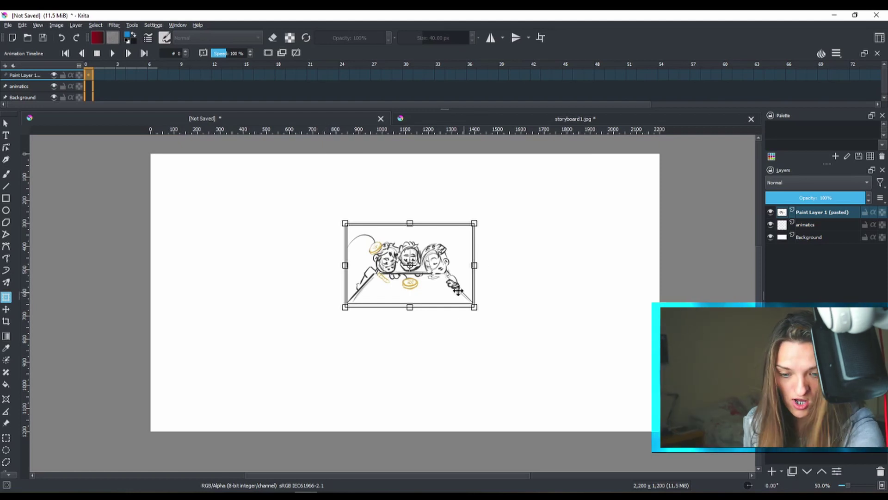
{"action": "mouse_move", "coordinate": [475, 307]}
{"action": "left_mouse_down"}
{"action": "mouse_move", "coordinate": [557, 349]}
{"action": "mouse_move", "coordinate": [654, 367]}
{"action": "left_mouse_up"}
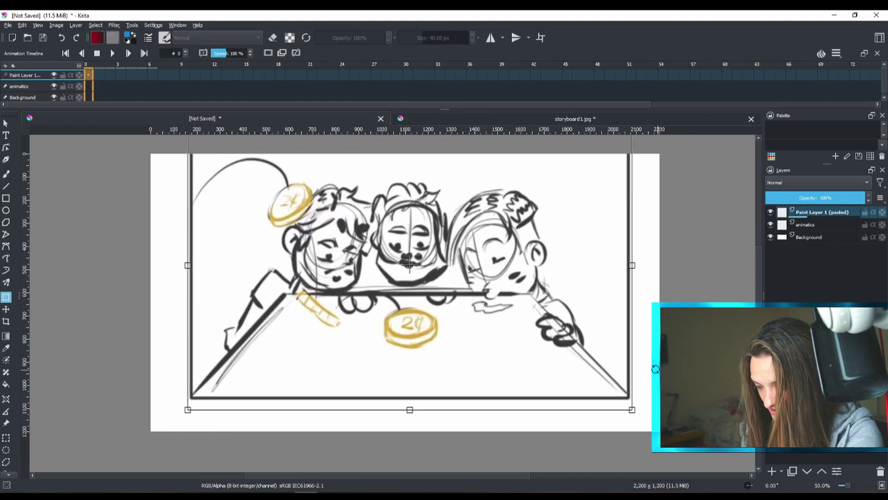
{"action": "mouse_move", "coordinate": [574, 294]}
{"action": "left_mouse_down"}
{"action": "mouse_move", "coordinate": [569, 311]}
{"action": "mouse_move", "coordinate": [577, 307]}
{"action": "mouse_move", "coordinate": [581, 321]}
{"action": "left_mouse_up"}
{"action": "key", "text": "Return"}
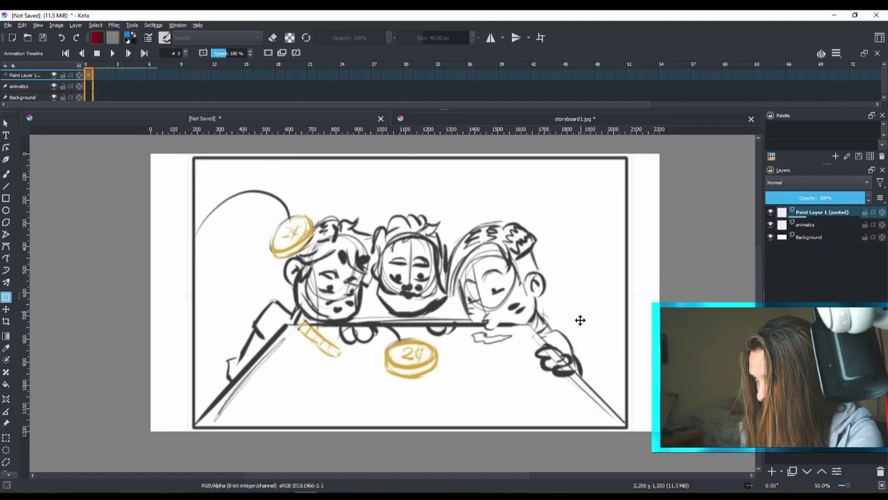
{"action": "left_click", "coordinate": [581, 320]}
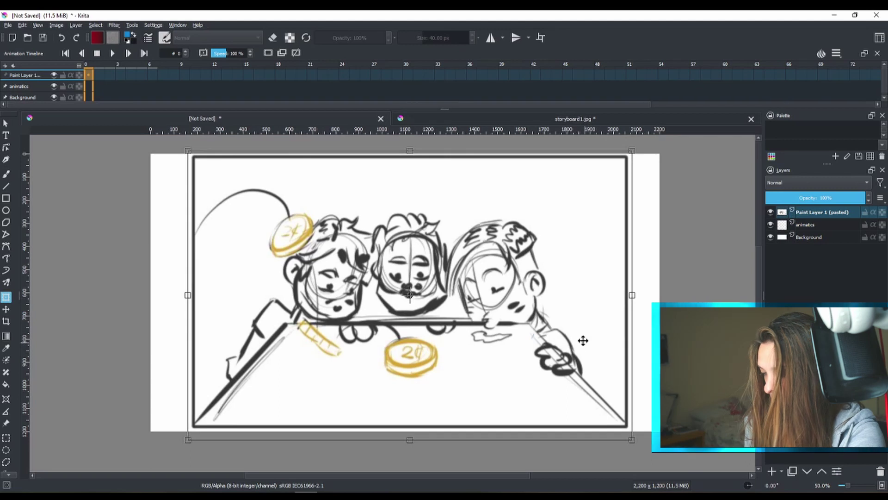
{"action": "key", "text": "Return"}
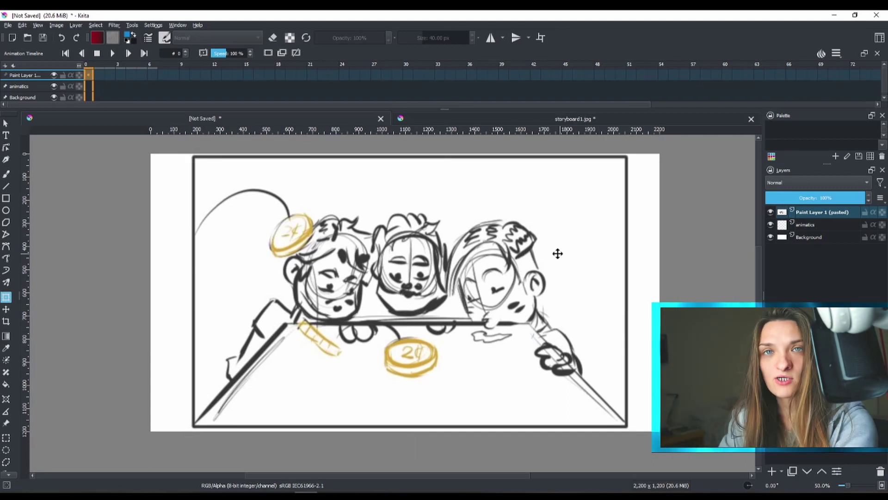
Select the upper right panel on storyboard1.jpg's Background layer and paste it as a separate top layer into the animatic document
{"action": "left_click", "coordinate": [567, 118]}
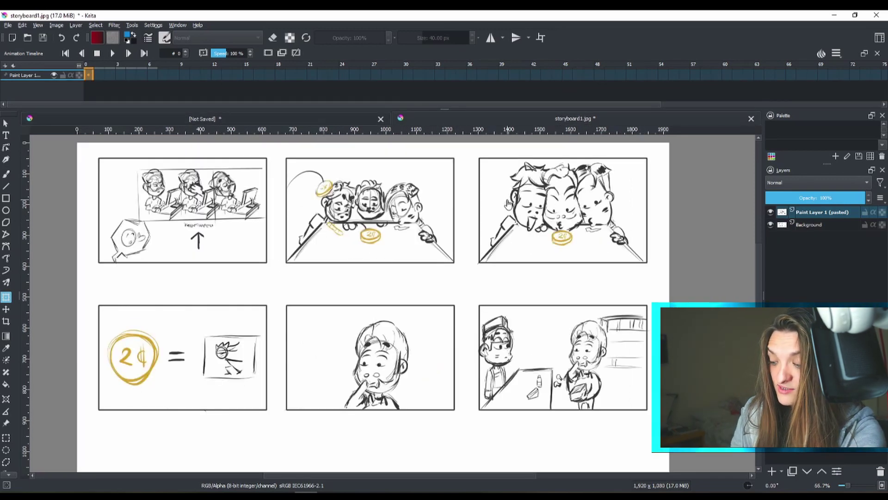
{"action": "left_click", "coordinate": [825, 225]}
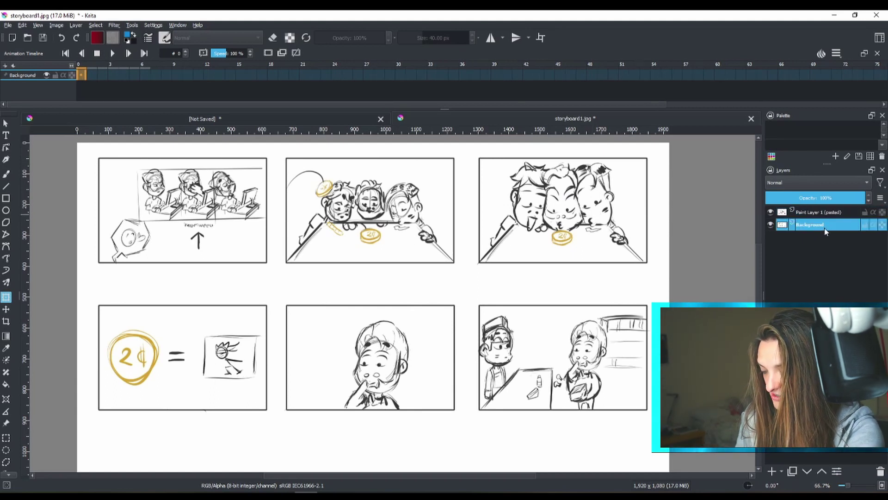
{"action": "left_click", "coordinate": [5, 438]}
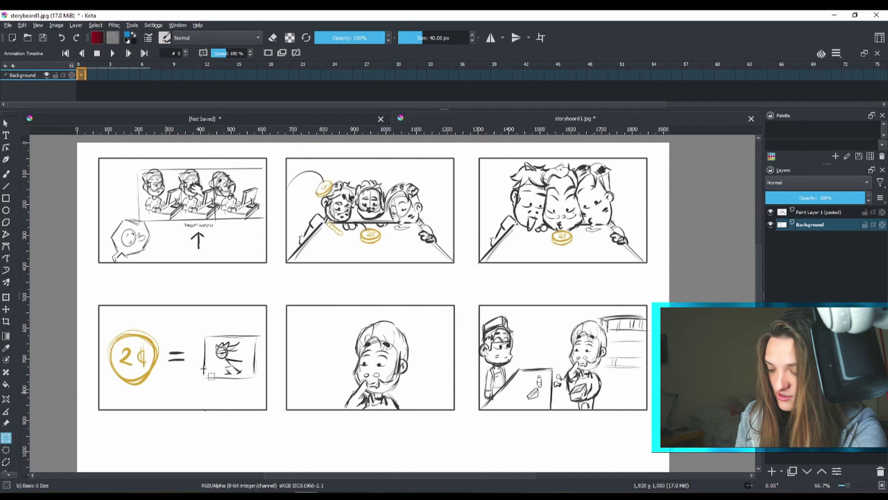
{"action": "left_click_drag", "start_coordinate": [475, 157], "coordinate": [649, 263]}
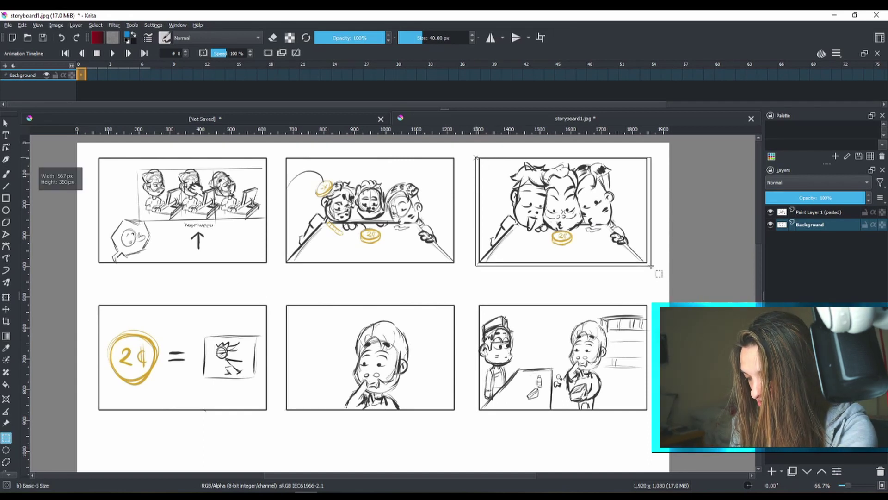
{"action": "right_click", "coordinate": [585, 216]}
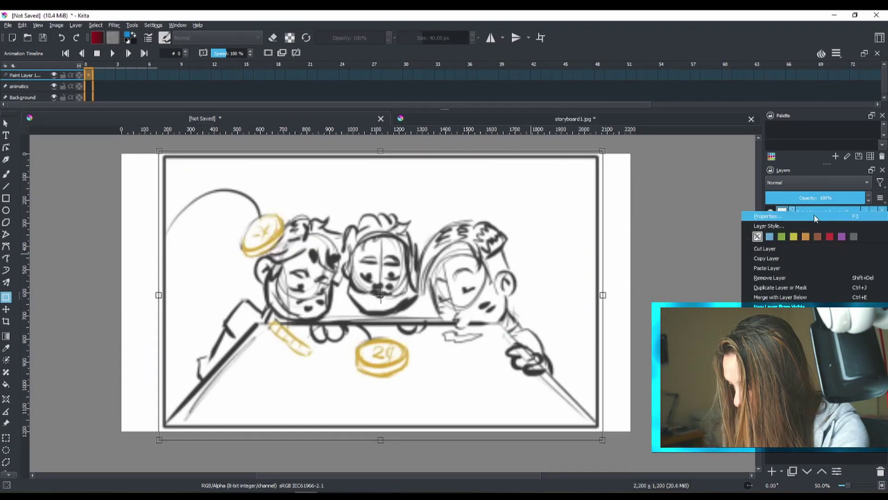
{"action": "left_click", "coordinate": [784, 264]}
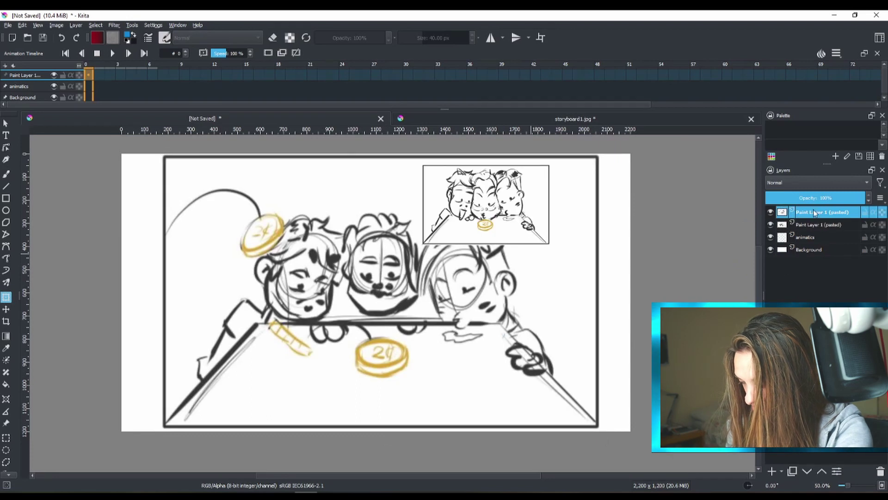
Transform the pasted upper right panel: enlarge it, lower its layer opacity to 41%, align it over the panel beneath and apply the transformation
{"action": "left_click_drag", "start_coordinate": [516, 204], "coordinate": [417, 301]}
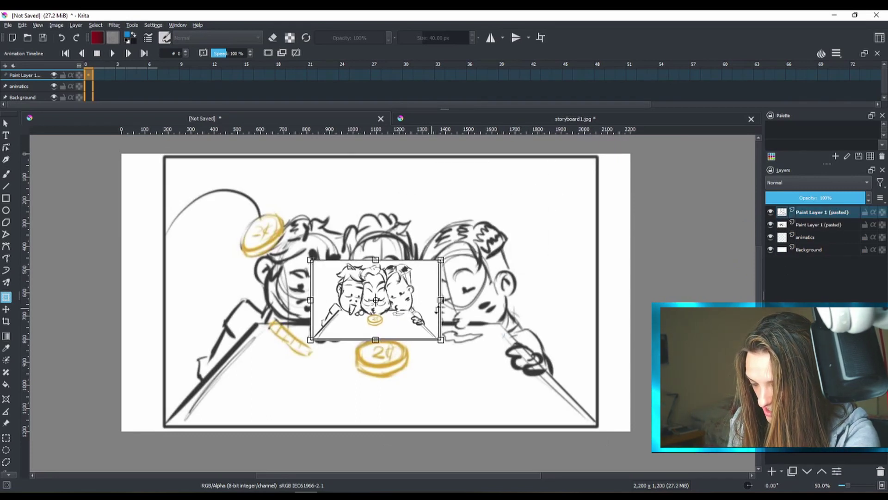
{"action": "left_click_drag", "start_coordinate": [449, 340], "coordinate": [614, 426]}
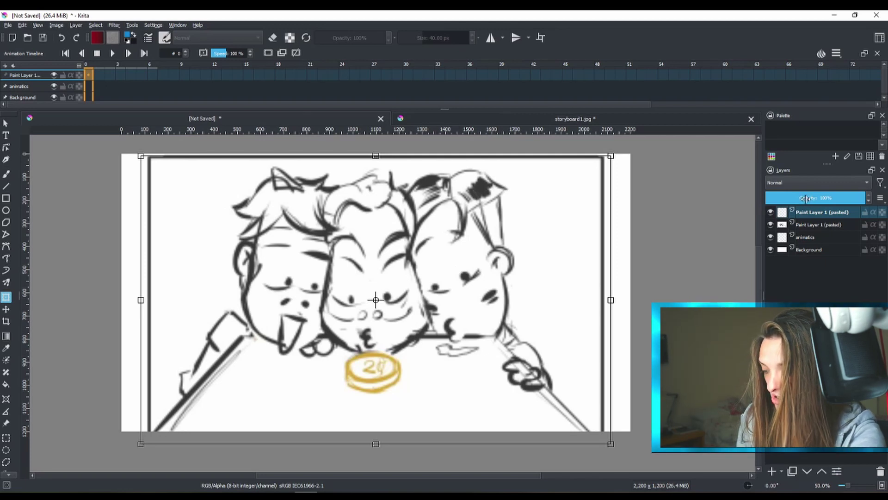
{"action": "left_click_drag", "start_coordinate": [797, 202], "coordinate": [807, 199]}
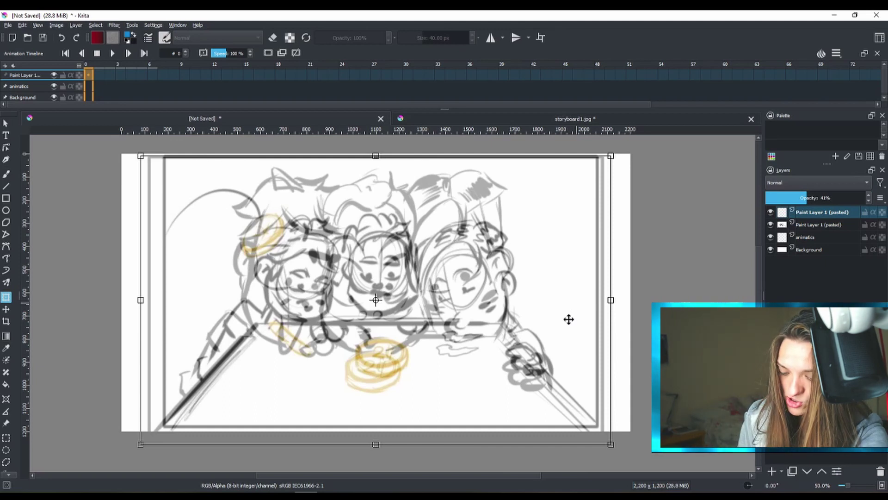
{"action": "mouse_move", "coordinate": [579, 257]}
{"action": "left_mouse_down"}
{"action": "mouse_move", "coordinate": [555, 319]}
{"action": "mouse_move", "coordinate": [584, 302]}
{"action": "left_mouse_up"}
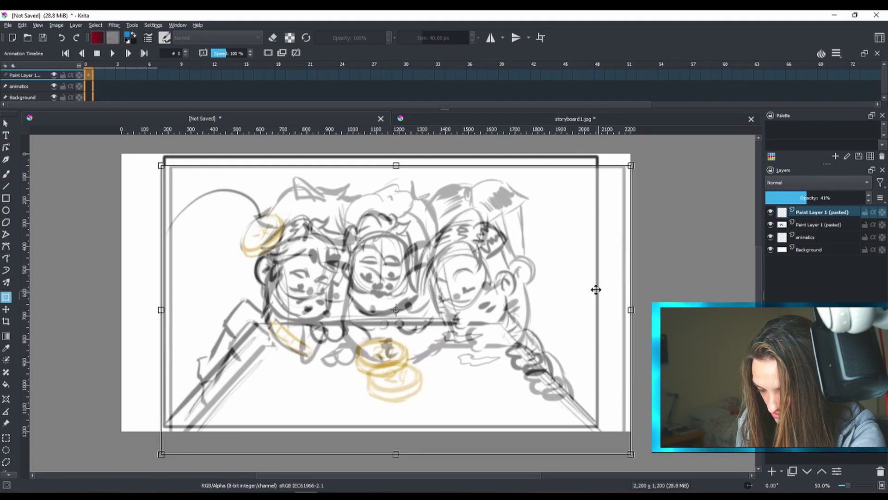
{"action": "left_click_drag", "start_coordinate": [158, 162], "coordinate": [138, 151]}
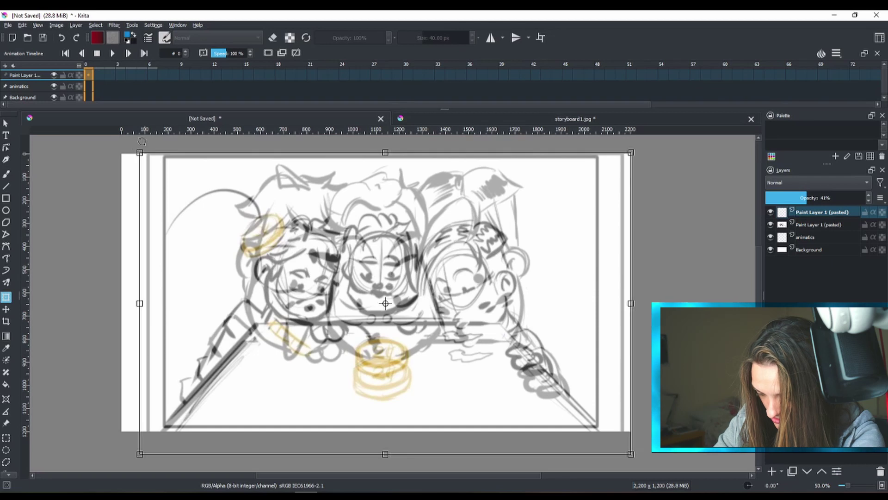
{"action": "key", "text": "Return"}
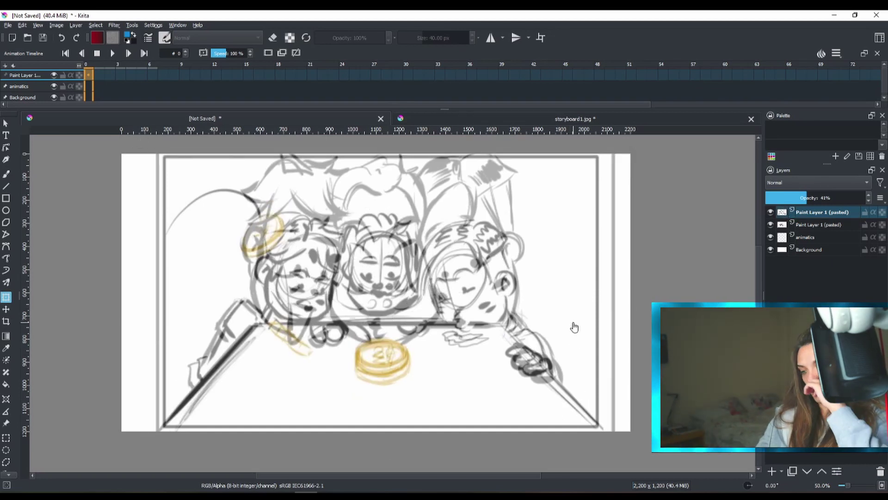
Hide the topmost pasted panel layer and reduce the opacity of the pasted panel layer below it to 19%
{"action": "left_click", "coordinate": [771, 214]}
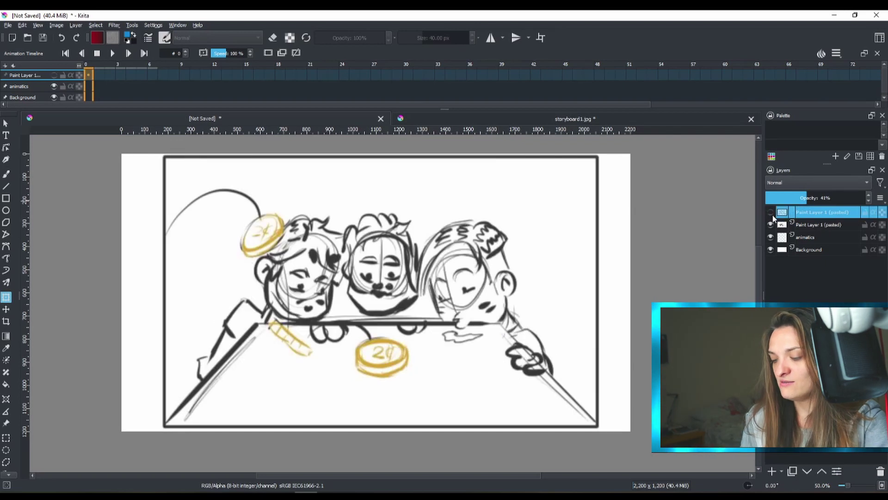
{"action": "left_click", "coordinate": [813, 224]}
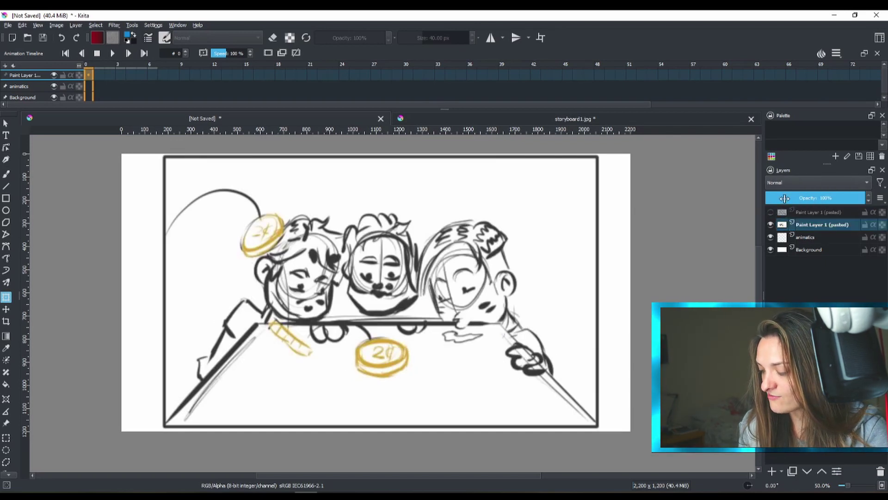
{"action": "left_click_drag", "start_coordinate": [785, 198], "coordinate": [788, 199]}
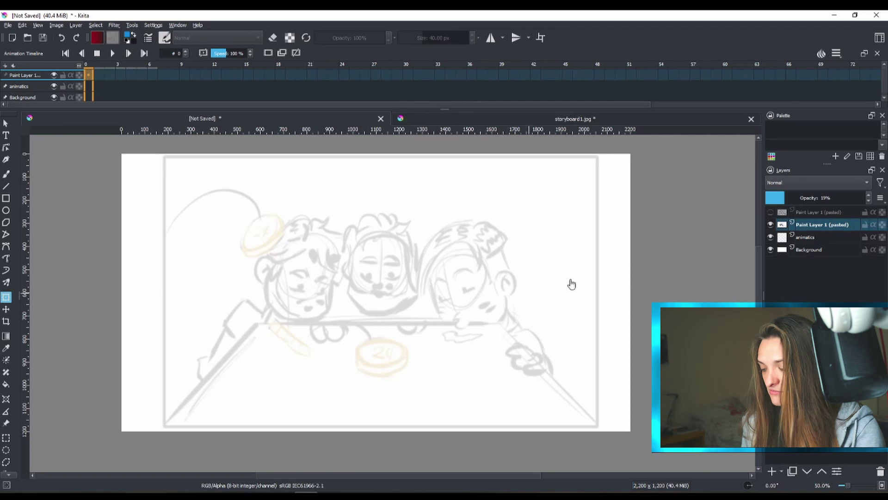
Add a new paint layer directly above the animatics layer and name it table
{"action": "left_click", "coordinate": [821, 240]}
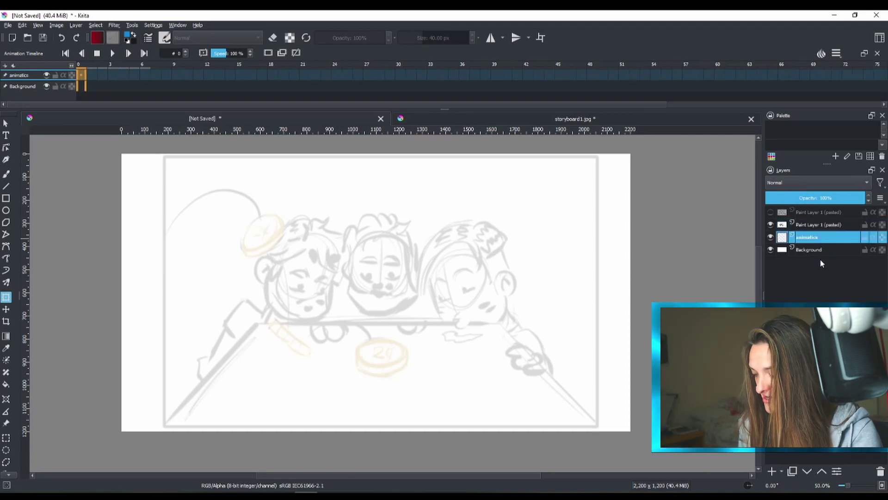
{"action": "left_click", "coordinate": [771, 471]}
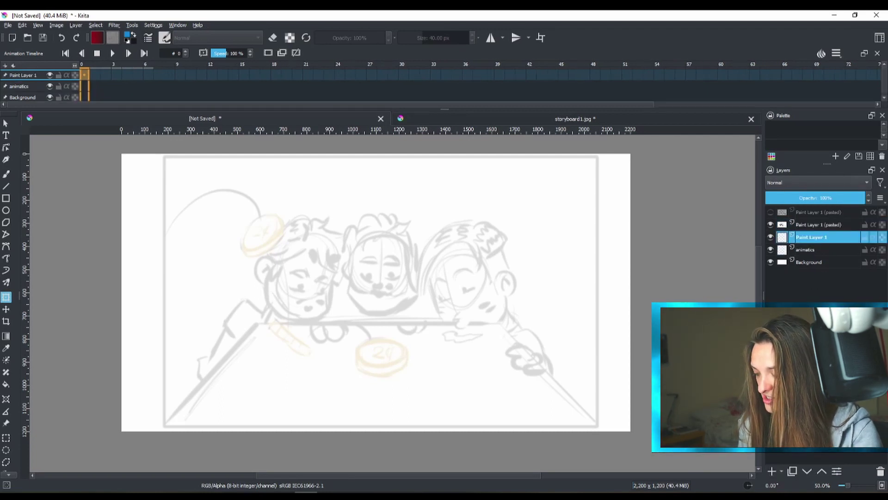
{"action": "double_click", "coordinate": [815, 238]}
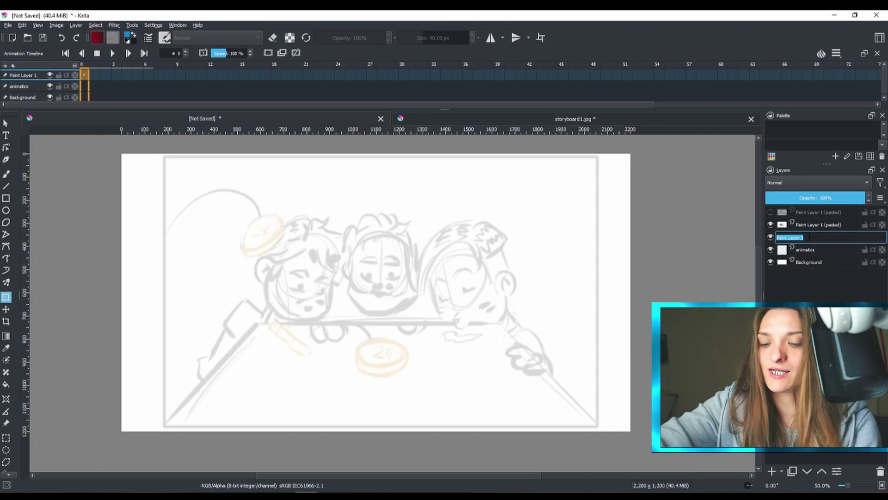
{"action": "type", "text": "table"}
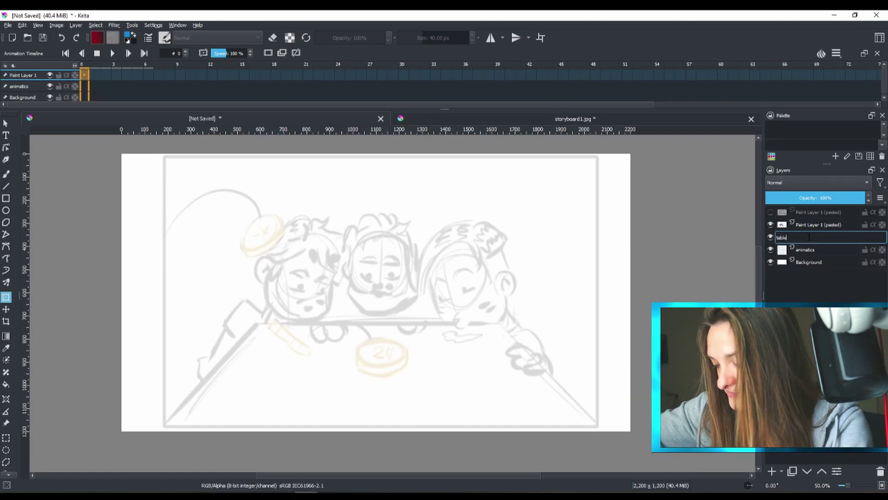
{"action": "key", "text": "Return"}
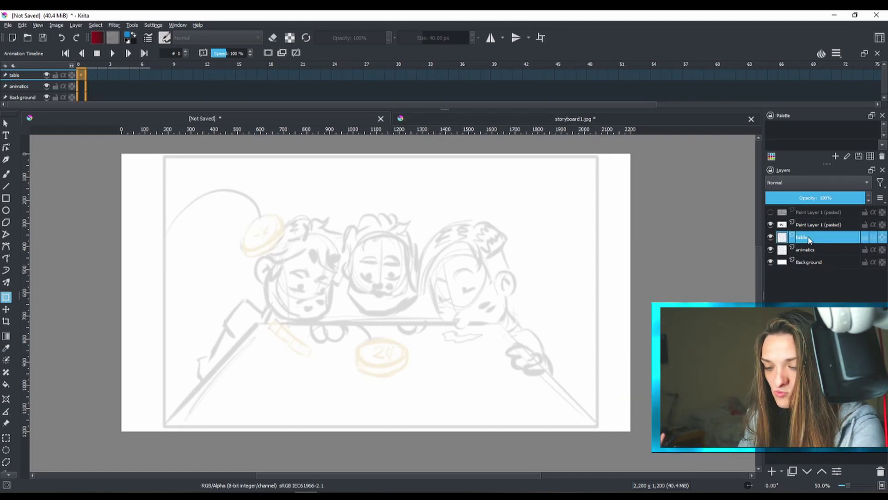
Trace the table's left, back and right edges from the faded reference panel with straight blue lines on the table layer
{"action": "left_click", "coordinate": [7, 187]}
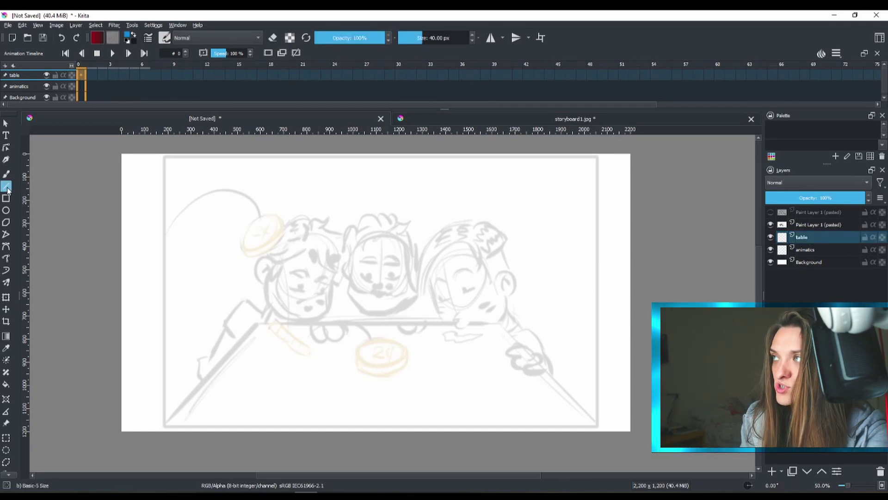
{"action": "mouse_move", "coordinate": [156, 430]}
{"action": "left_mouse_down"}
{"action": "mouse_move", "coordinate": [258, 324]}
{"action": "mouse_move", "coordinate": [535, 332]}
{"action": "mouse_move", "coordinate": [491, 322]}
{"action": "left_mouse_up"}
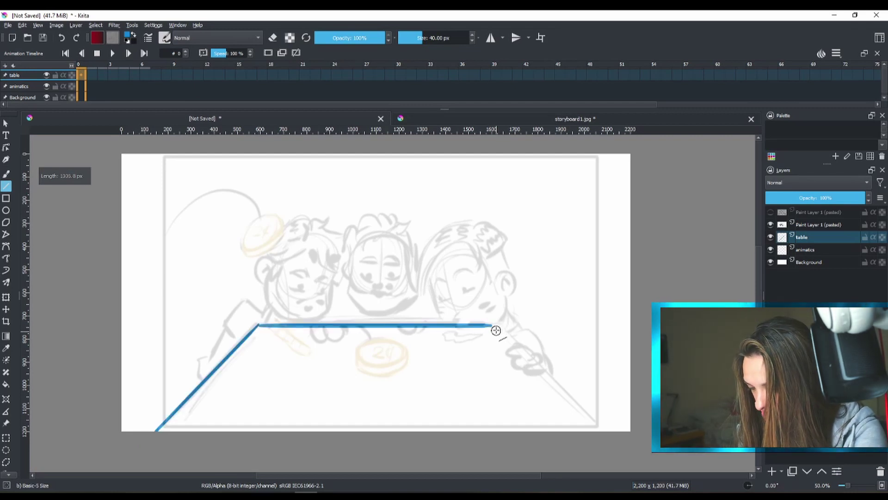
{"action": "key", "text": "ctrl+z"}
{"action": "left_click_drag", "start_coordinate": [259, 326], "coordinate": [503, 326]}
{"action": "key", "text": "ctrl+z"}
{"action": "left_click_drag", "start_coordinate": [258, 323], "coordinate": [504, 321]}
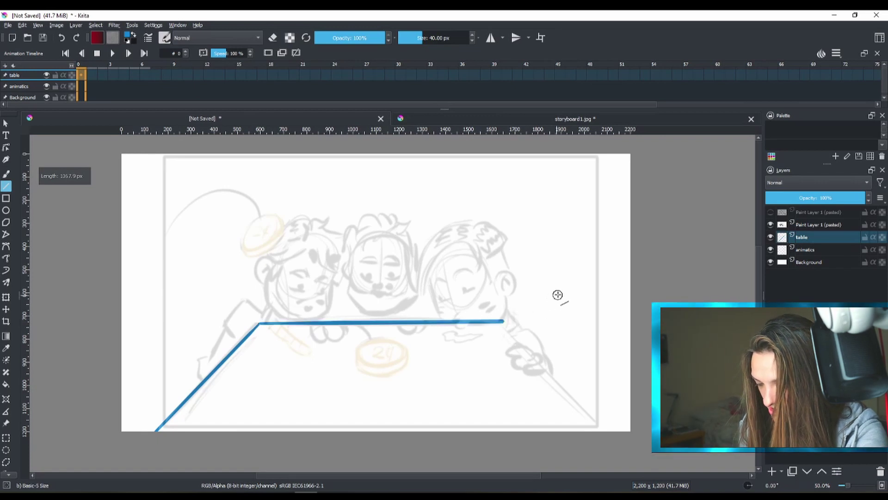
{"action": "key", "text": "ctrl+z"}
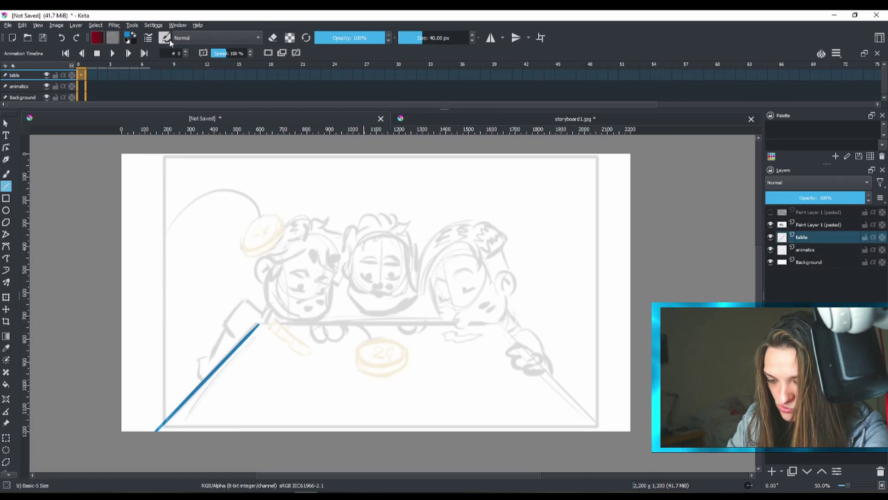
{"action": "left_click_drag", "start_coordinate": [258, 325], "coordinate": [609, 436]}
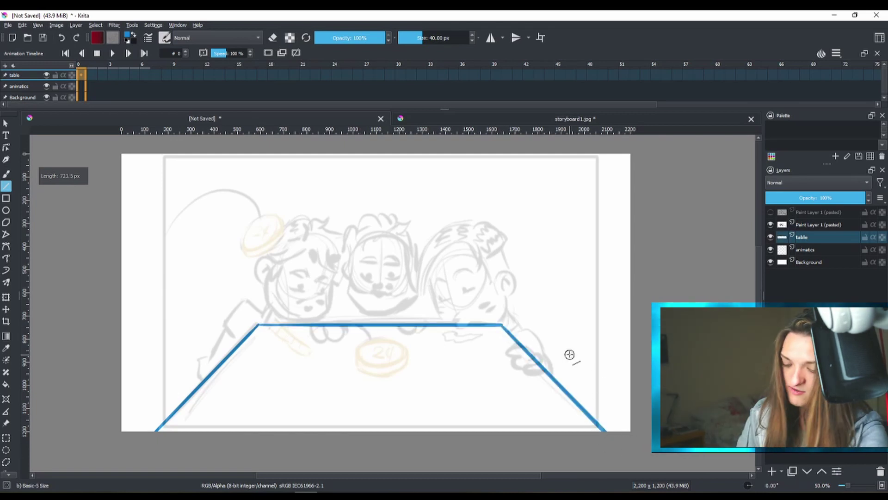
Lock the table layer and move the animatics layer above the visible pasted panel, undoing the test stroke drawn on it
{"action": "left_click", "coordinate": [865, 238]}
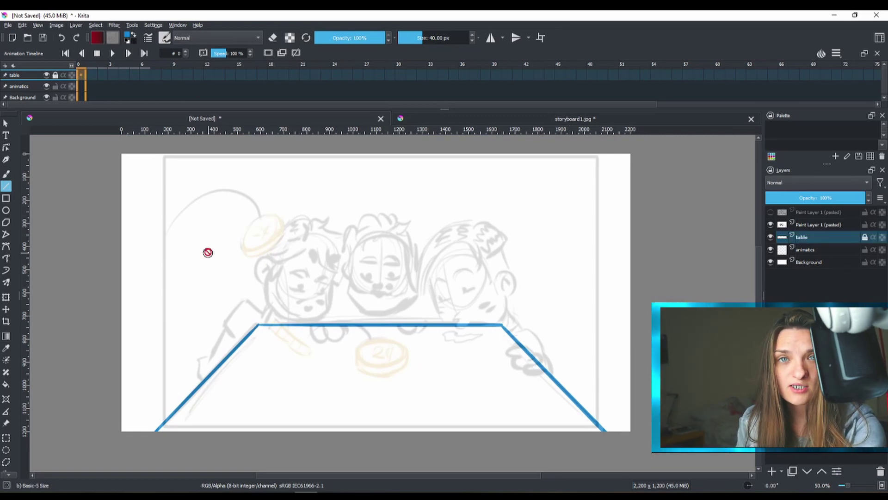
{"action": "double_click", "coordinate": [807, 250]}
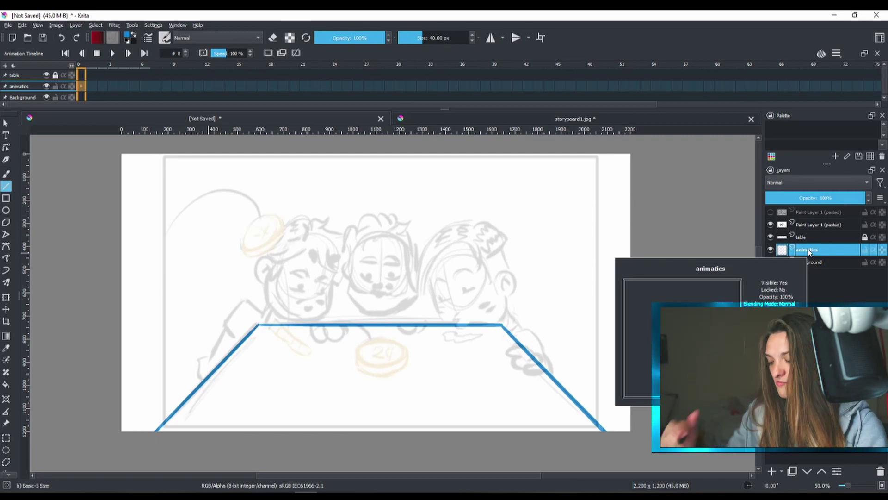
{"action": "left_click_drag", "start_coordinate": [820, 256], "coordinate": [826, 226]}
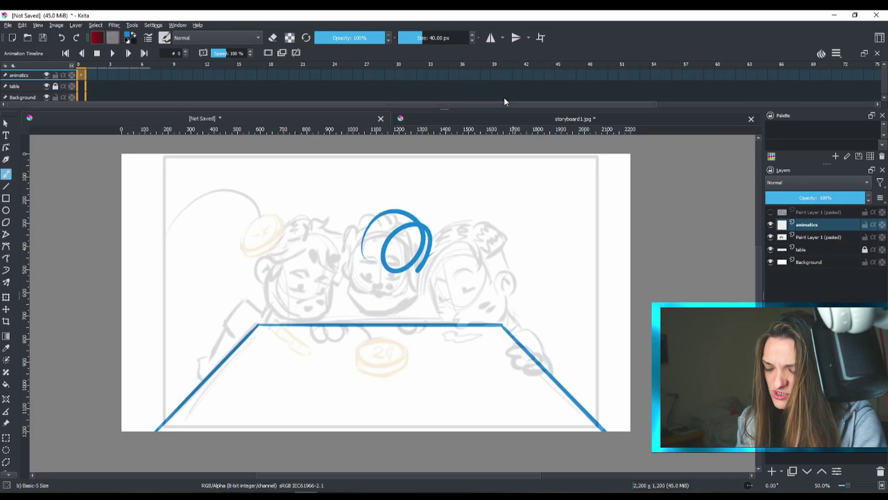
{"action": "key", "text": "ctrl+z"}
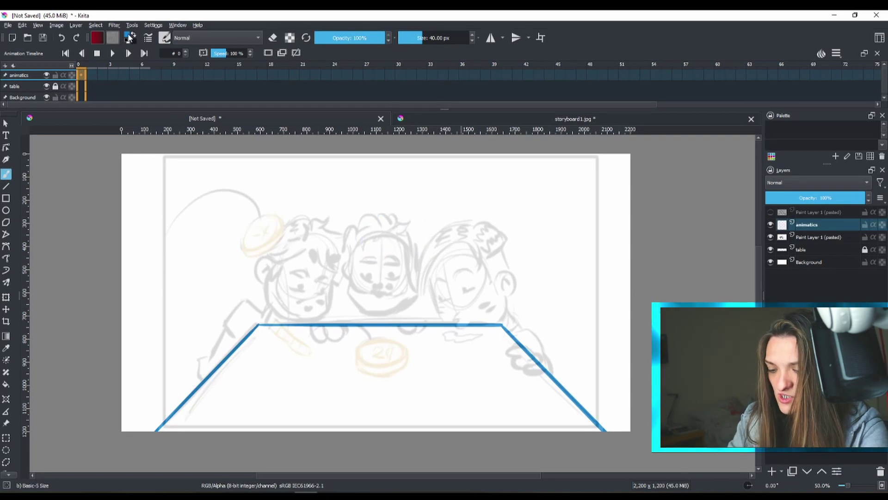
Change the blue foreground colour to red, swap it with black for drawing, and undo the black test stroke
{"action": "left_click", "coordinate": [128, 39]}
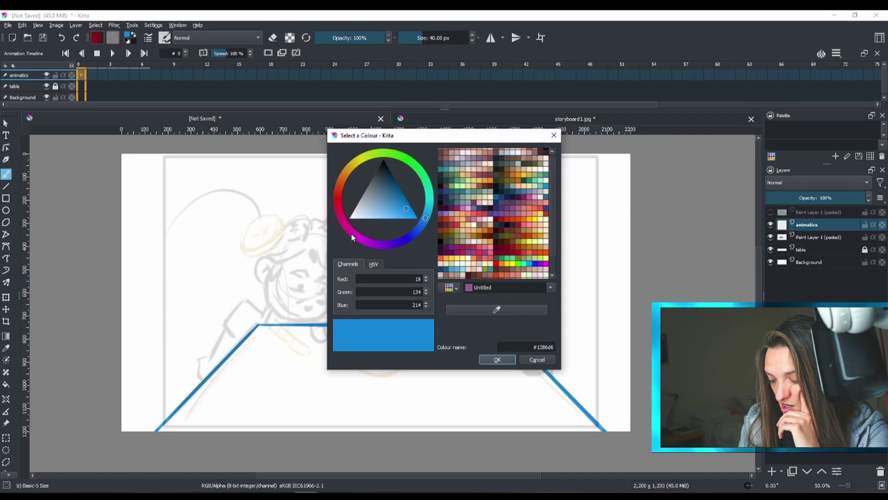
{"action": "left_click", "coordinate": [338, 194]}
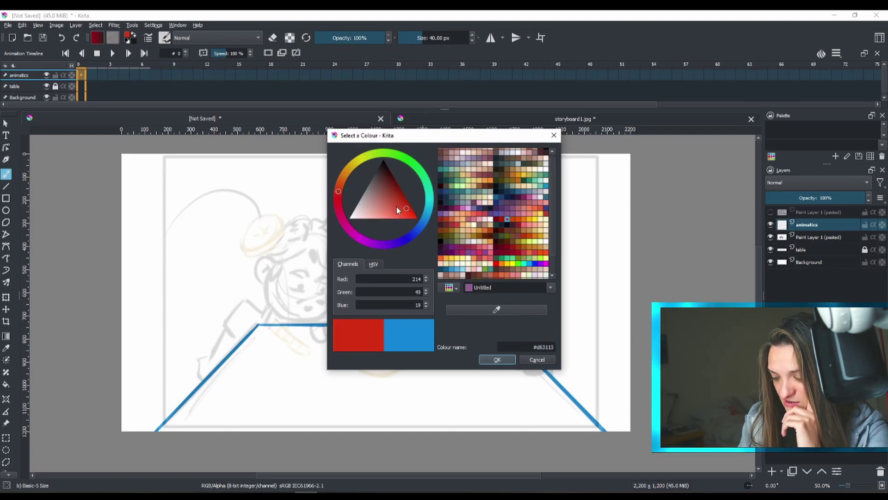
{"action": "key", "text": "Return"}
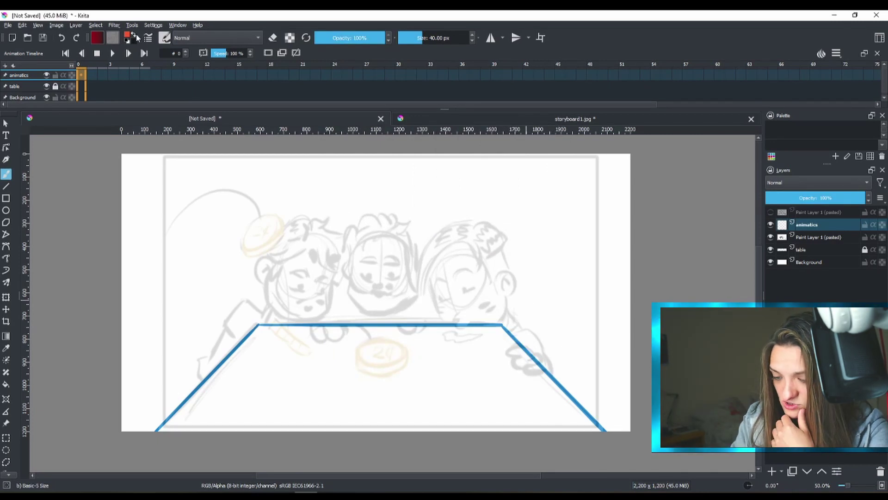
{"action": "mouse_move", "coordinate": [303, 253]}
{"action": "left_mouse_down"}
{"action": "mouse_move", "coordinate": [308, 240]}
{"action": "mouse_move", "coordinate": [430, 282]}
{"action": "left_mouse_up"}
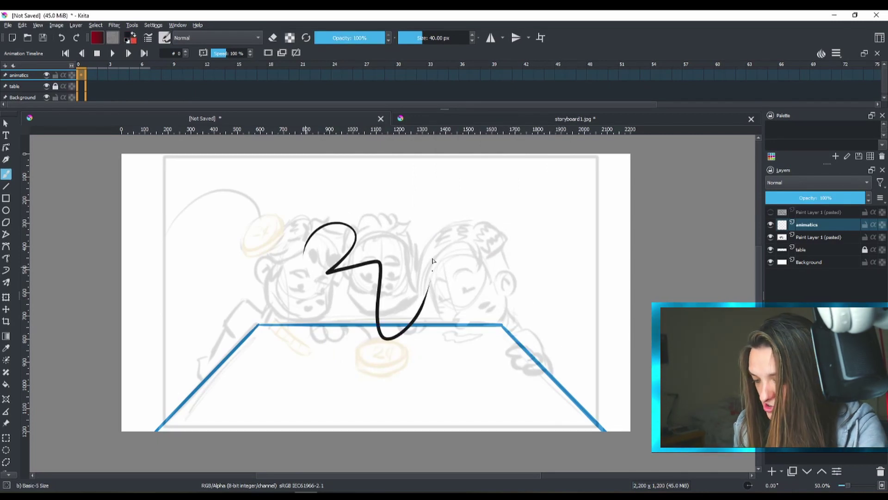
{"action": "key", "text": "ctrl+z"}
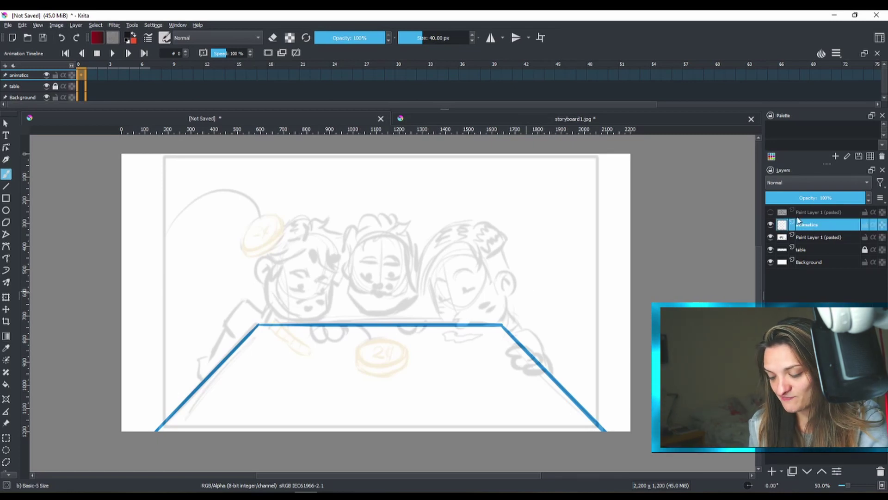
Enlarge the Animation Timeline to show all its layer tracks and select the table and Background tracks in turn
{"action": "mouse_move", "coordinate": [798, 220]}
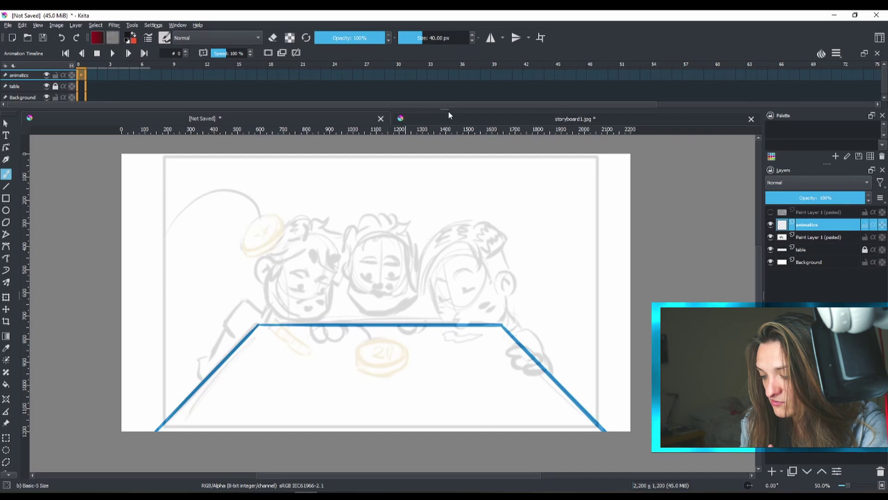
{"action": "left_click_drag", "start_coordinate": [444, 110], "coordinate": [445, 140]}
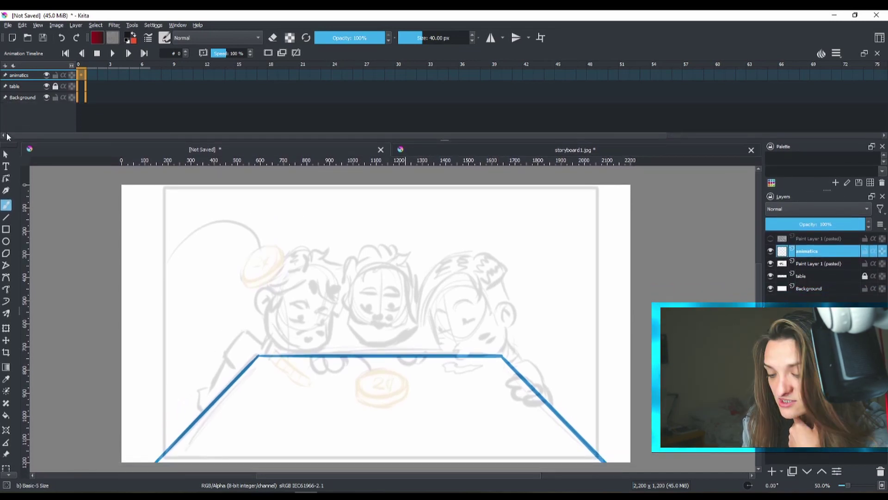
{"action": "left_click", "coordinate": [24, 85]}
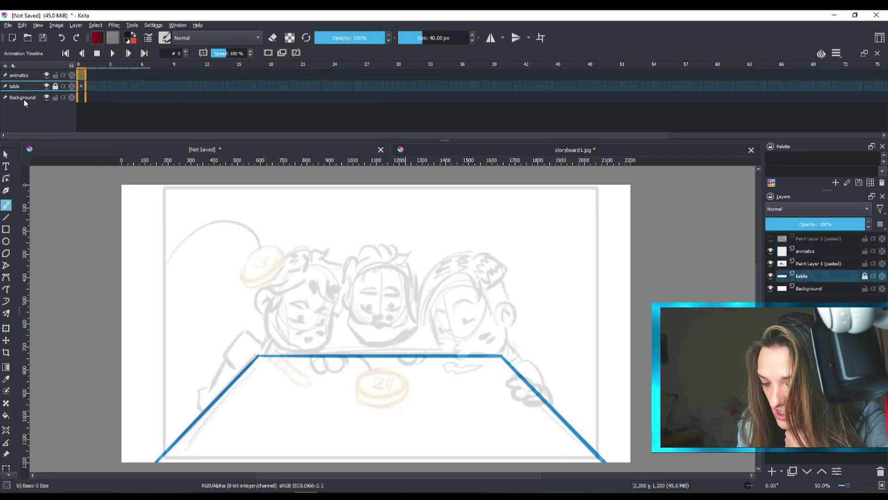
{"action": "left_click", "coordinate": [26, 97]}
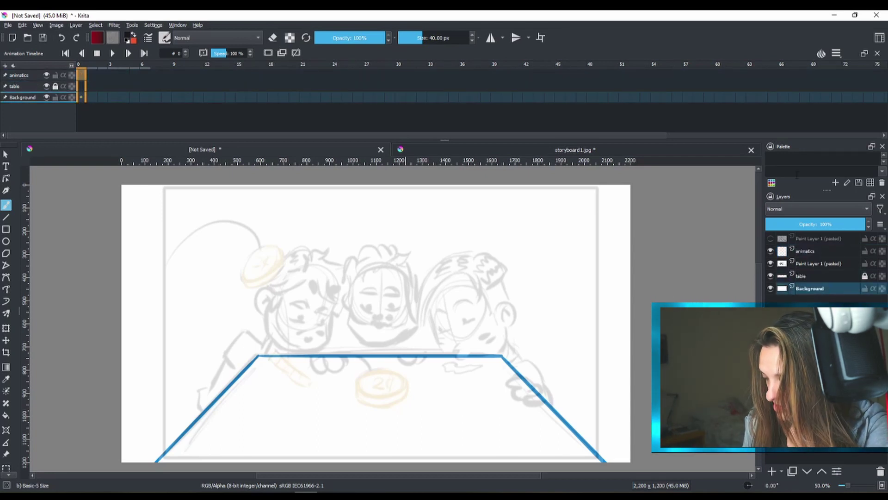
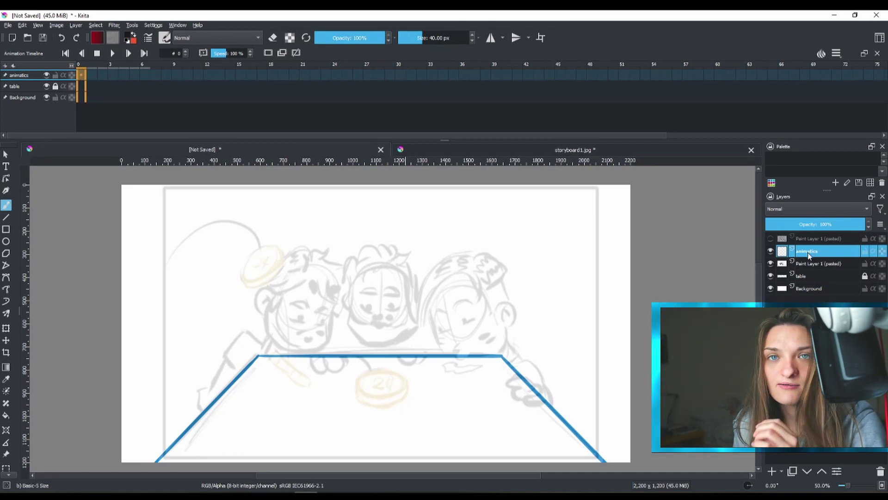
Step forward through the animatics layer's frames on the timeline to frame 7
{"action": "left_click", "coordinate": [90, 81]}
{"action": "key", "text": "Right"}
{"action": "key", "text": "Right"}
{"action": "key", "text": "Right"}
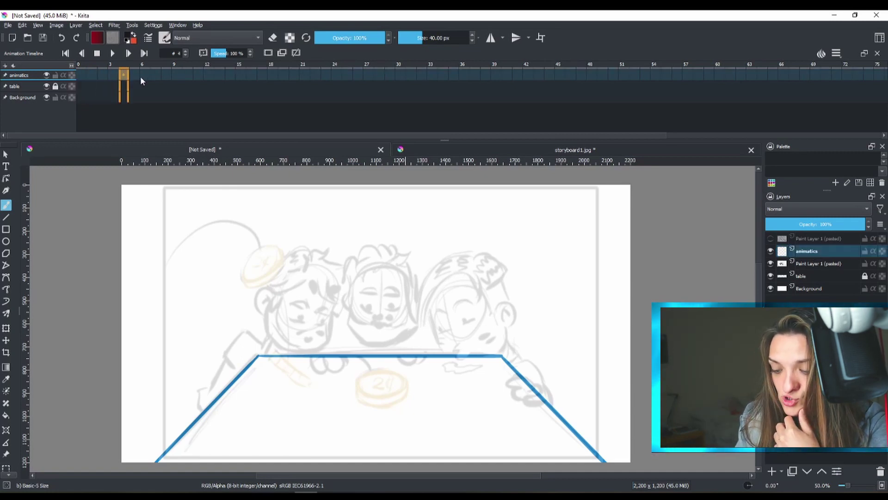
{"action": "key", "text": "Right"}
{"action": "key", "text": "Right"}
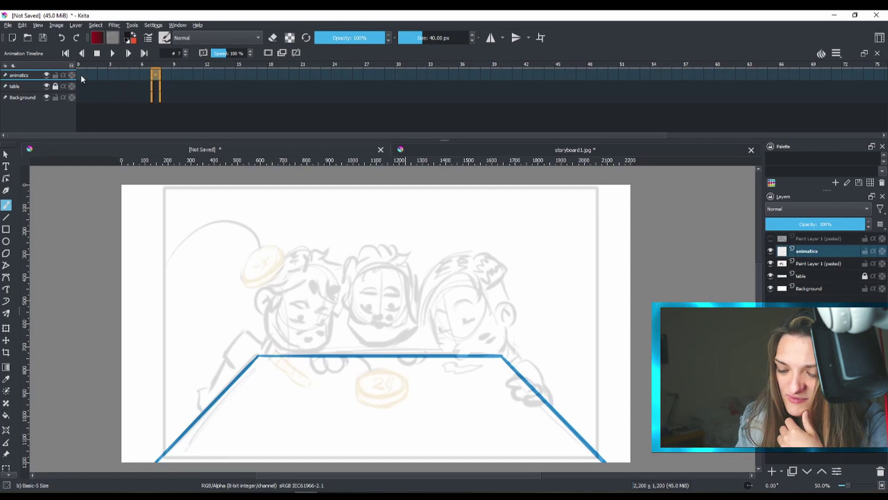
Return the animatics layer to frame 0 and add a blank keyframe there
{"action": "left_click", "coordinate": [83, 78]}
{"action": "key", "text": "Left"}
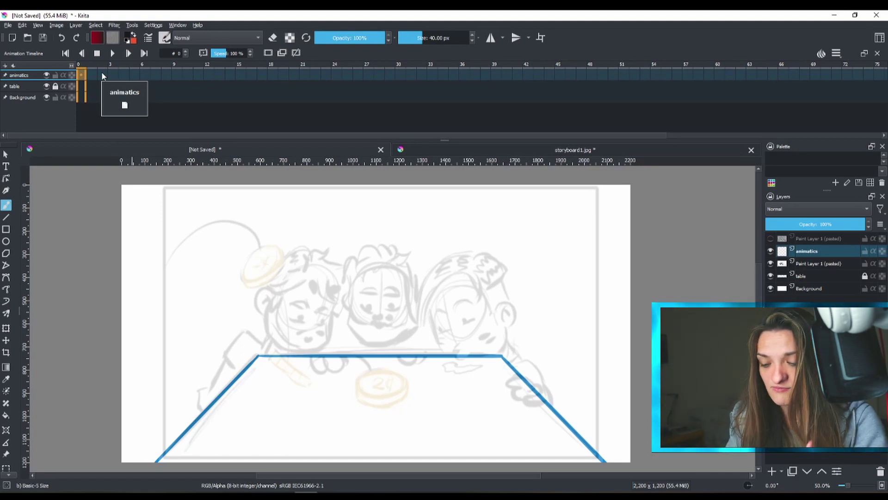
{"action": "left_click_drag", "start_coordinate": [81, 75], "coordinate": [117, 78]}
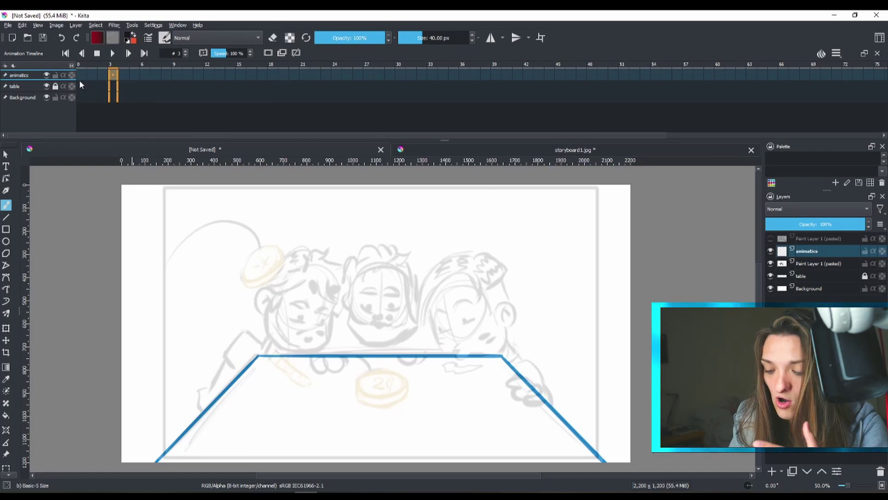
{"action": "key", "text": "ctrl+z"}
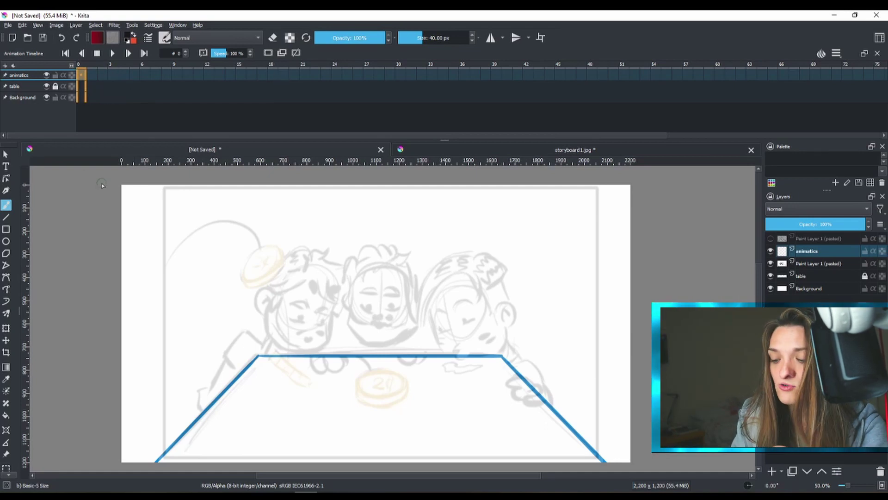
{"action": "left_click", "coordinate": [268, 56]}
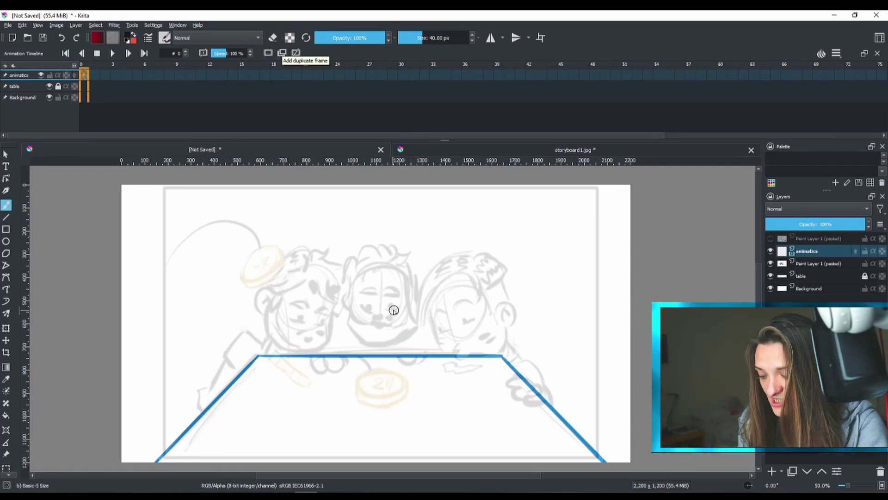
Sketch the middle character's head in black on frame 0, with a face circle, cheeks and jaw, vertical centre line and both ears
{"action": "scroll", "coordinate": [395, 313], "scroll_direction": "up", "scroll_amount": 2}
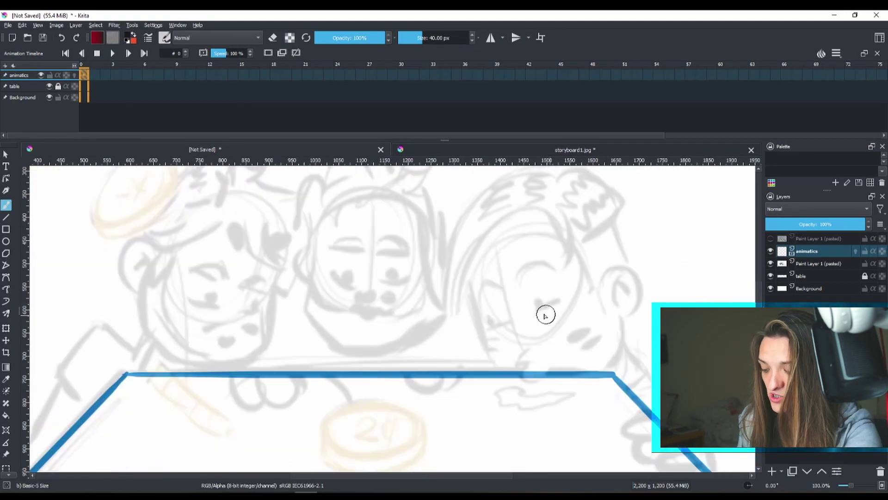
{"action": "left_click_drag", "start_coordinate": [545, 312], "coordinate": [577, 371]}
{"action": "mouse_move", "coordinate": [368, 337]}
{"action": "left_mouse_down"}
{"action": "mouse_move", "coordinate": [365, 309]}
{"action": "mouse_move", "coordinate": [404, 245]}
{"action": "mouse_move", "coordinate": [360, 293]}
{"action": "mouse_move", "coordinate": [352, 359]}
{"action": "mouse_move", "coordinate": [373, 398]}
{"action": "mouse_move", "coordinate": [458, 418]}
{"action": "mouse_move", "coordinate": [491, 373]}
{"action": "left_mouse_up"}
{"action": "left_click_drag", "start_coordinate": [464, 285], "coordinate": [484, 365]}
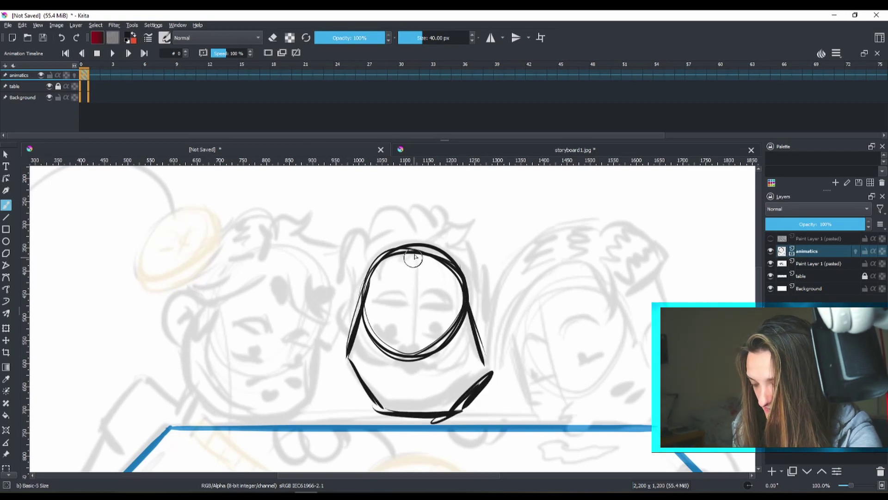
{"action": "left_click_drag", "start_coordinate": [416, 249], "coordinate": [416, 356]}
{"action": "left_click_drag", "start_coordinate": [356, 305], "coordinate": [352, 336]}
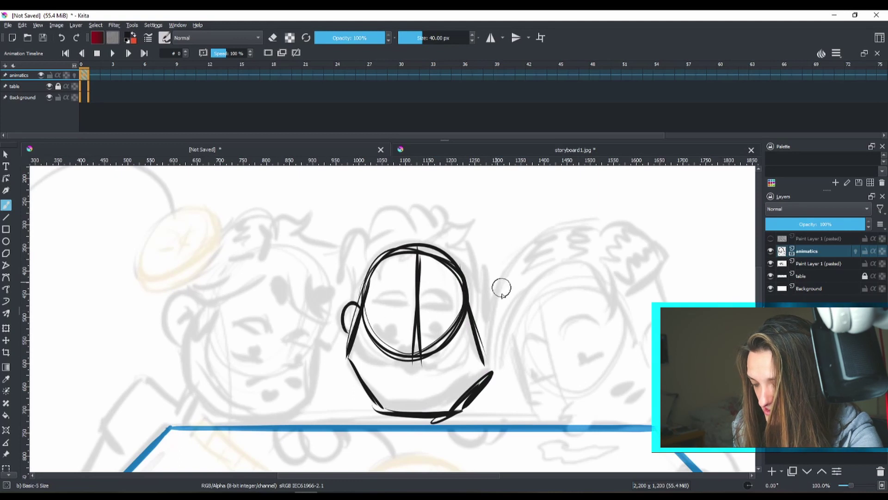
{"action": "mouse_move", "coordinate": [471, 319]}
{"action": "left_mouse_down"}
{"action": "mouse_move", "coordinate": [480, 307]}
{"action": "mouse_move", "coordinate": [489, 333]}
{"action": "left_mouse_up"}
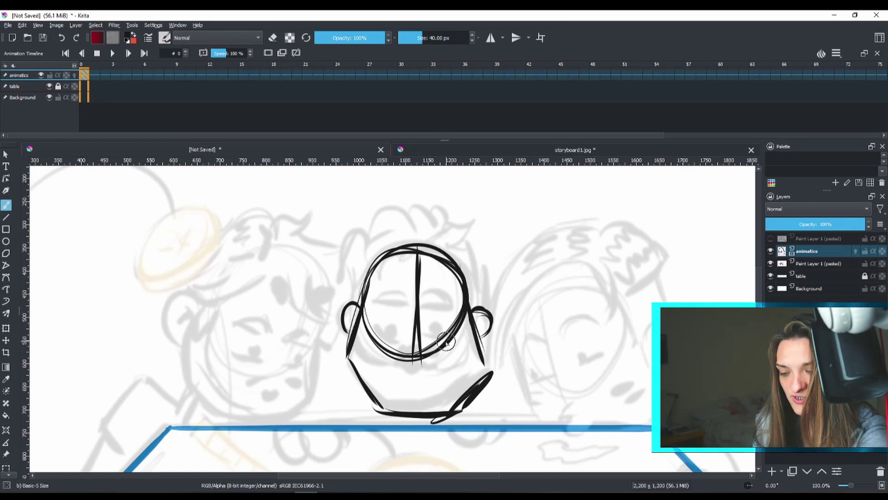
Add a blank keyframe at frame 3 of the animatics layer and turn on its onion skins
{"action": "left_click", "coordinate": [117, 74]}
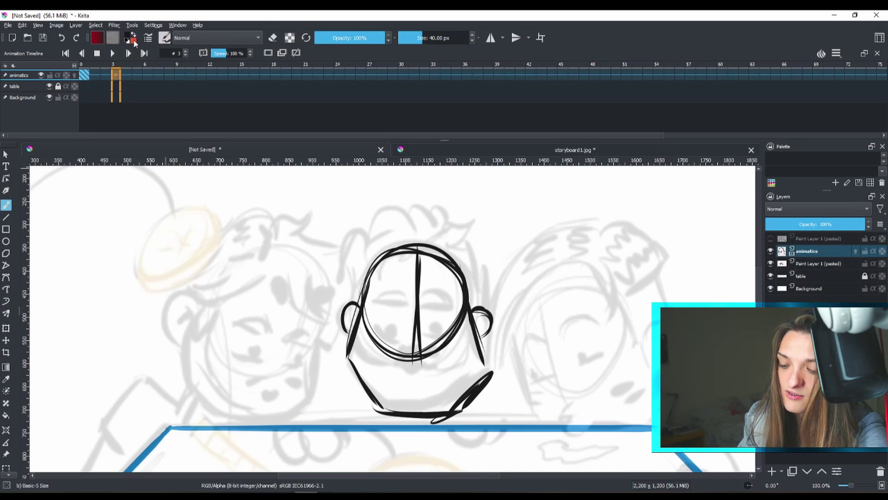
{"action": "key", "text": "Delete"}
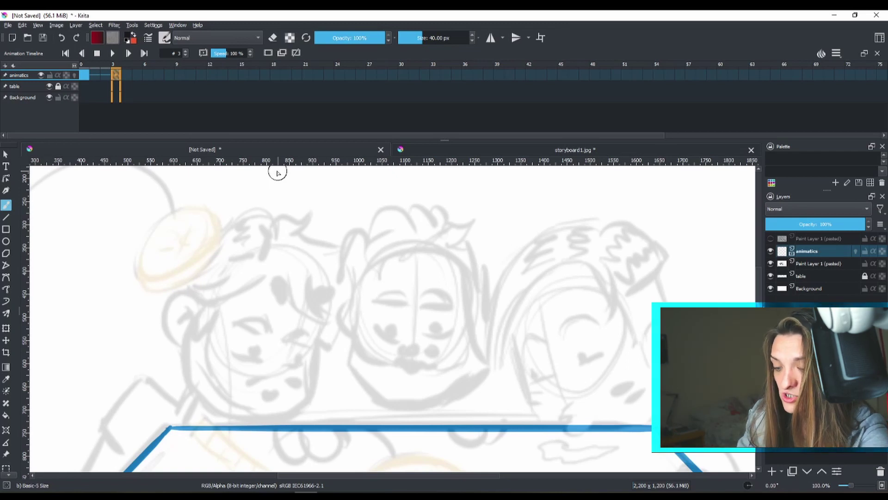
{"action": "left_click", "coordinate": [74, 75]}
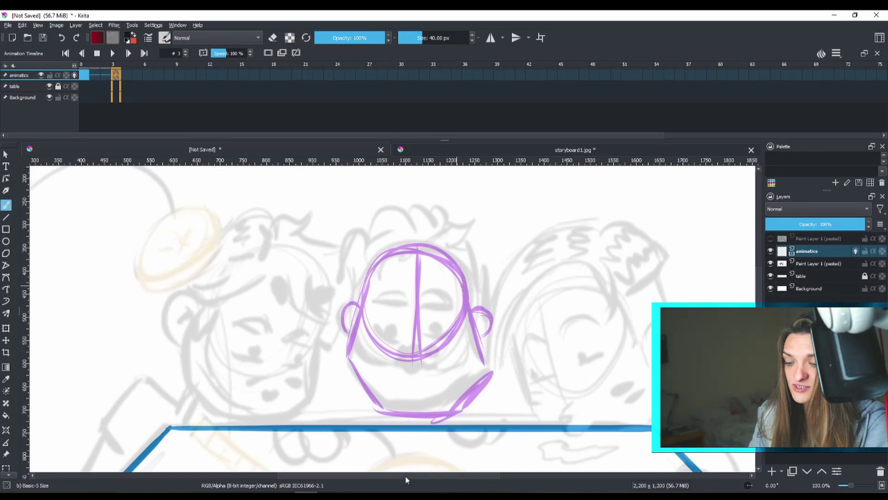
Draw a taller, narrower version of the head with ears on frame 3 over the onion skin, and compare it with frame 0
{"action": "left_click_drag", "start_coordinate": [403, 251], "coordinate": [460, 282]}
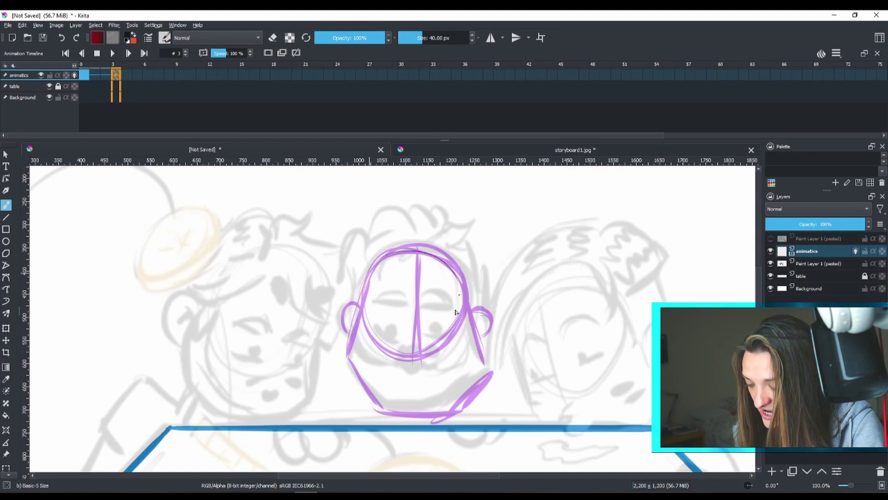
{"action": "mouse_move", "coordinate": [456, 312]}
{"action": "left_mouse_down"}
{"action": "mouse_move", "coordinate": [384, 260]}
{"action": "mouse_move", "coordinate": [408, 364]}
{"action": "mouse_move", "coordinate": [466, 279]}
{"action": "mouse_move", "coordinate": [370, 299]}
{"action": "mouse_move", "coordinate": [432, 354]}
{"action": "mouse_move", "coordinate": [456, 273]}
{"action": "mouse_move", "coordinate": [366, 296]}
{"action": "left_mouse_up"}
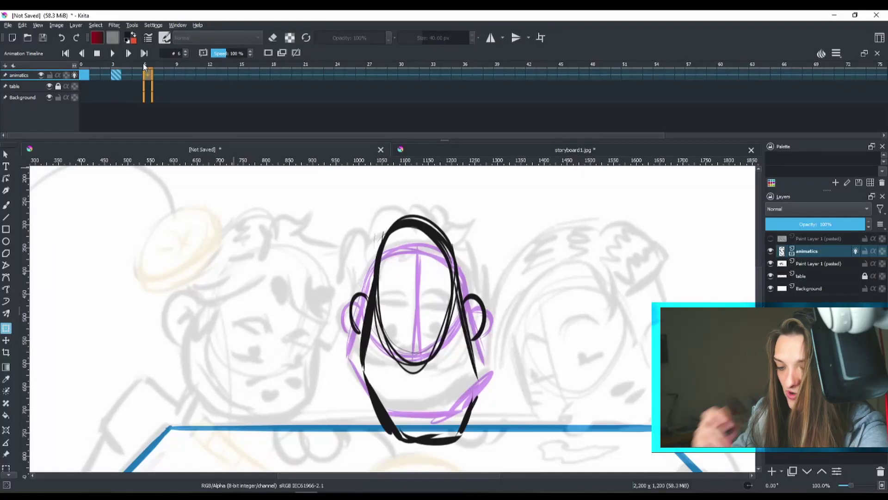
{"action": "left_click", "coordinate": [88, 88]}
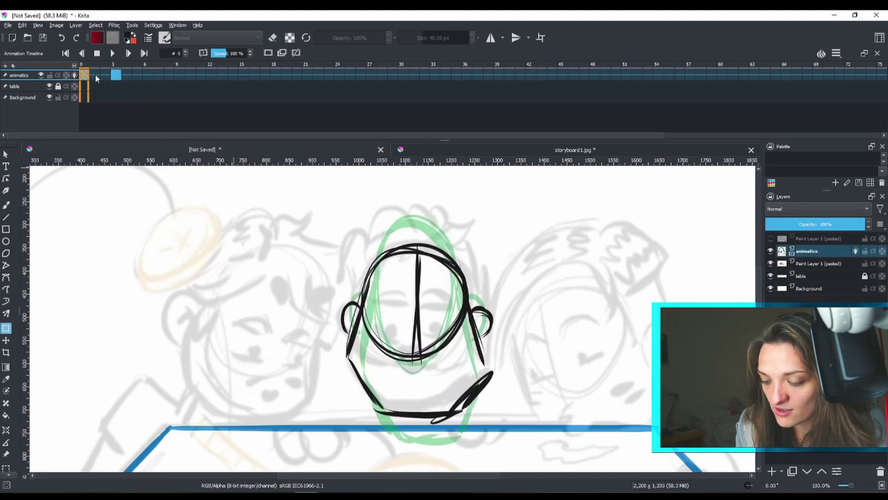
{"action": "left_click", "coordinate": [105, 75]}
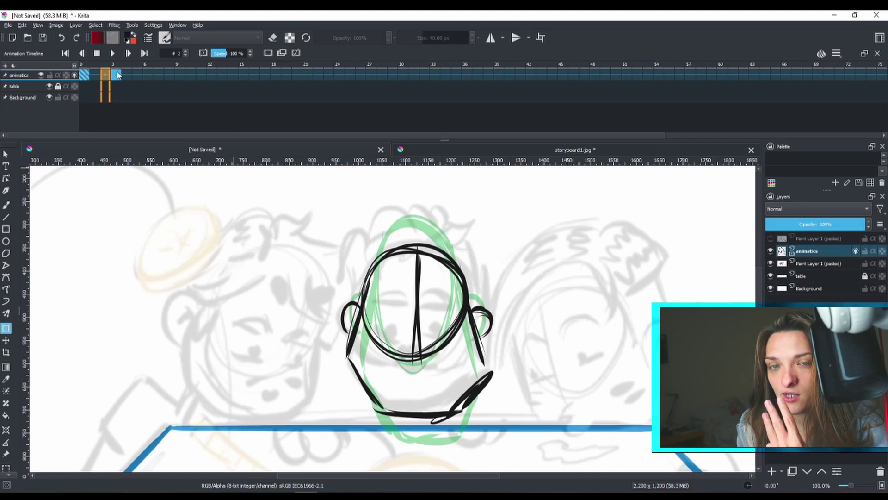
{"action": "left_click", "coordinate": [118, 78]}
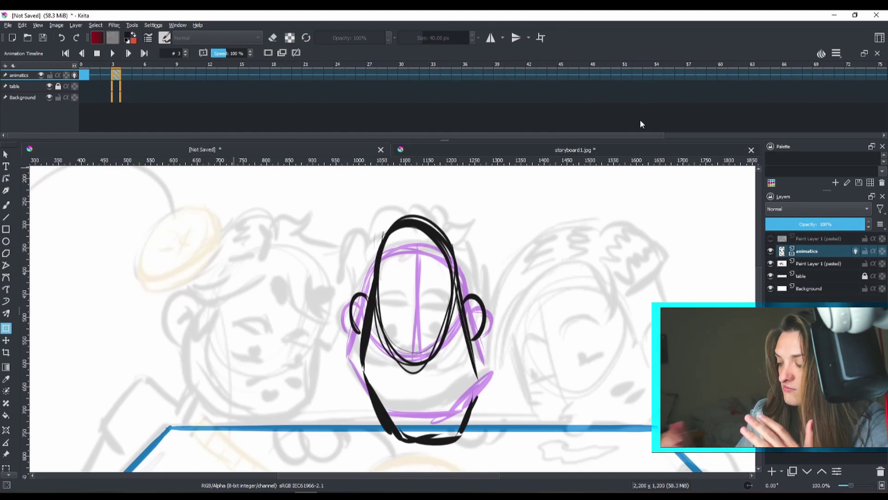
Check the clip range and frame rate settings, and turn off the animatics layer's onion skins at frame 0
{"action": "left_click", "coordinate": [837, 54]}
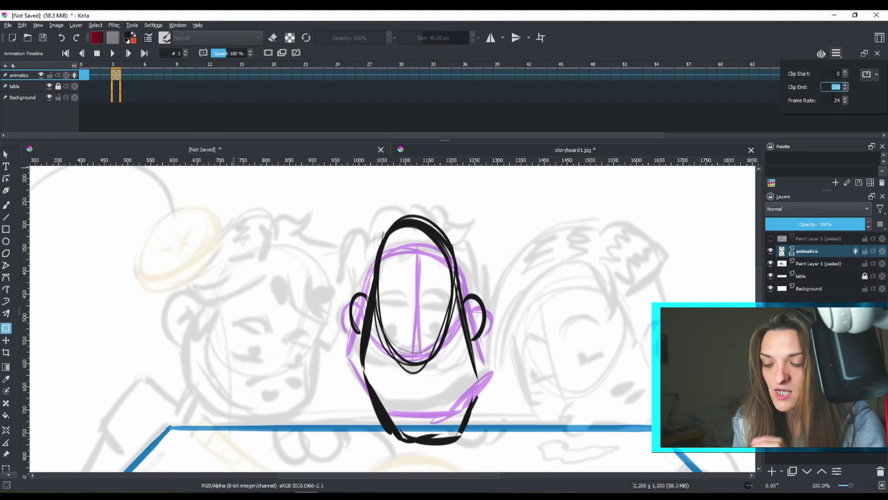
{"action": "left_click", "coordinate": [83, 75]}
{"action": "left_click", "coordinate": [83, 75]}
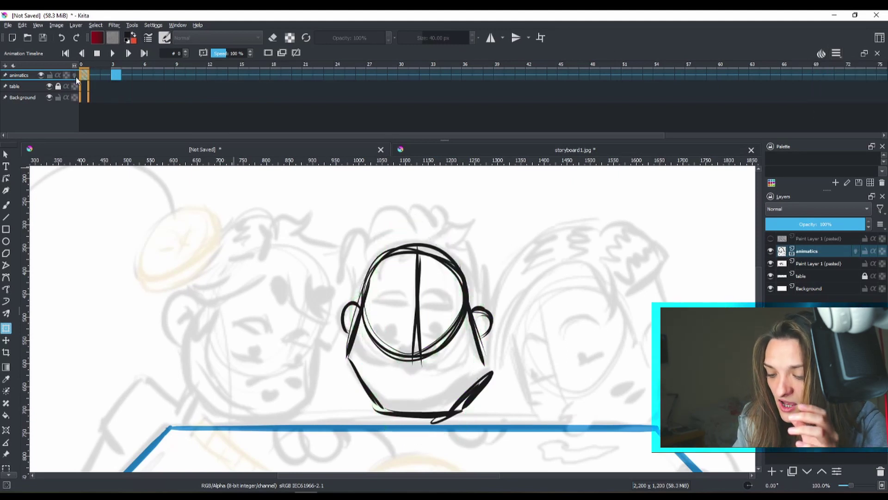
Play the two-drawing animation from frame 0, stop it and go back to frame 1
{"action": "left_click", "coordinate": [112, 54]}
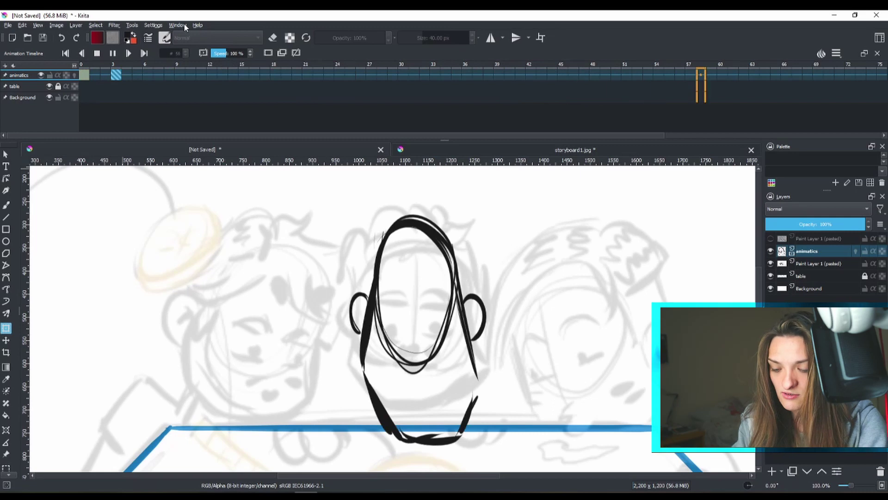
{"action": "key", "text": "space"}
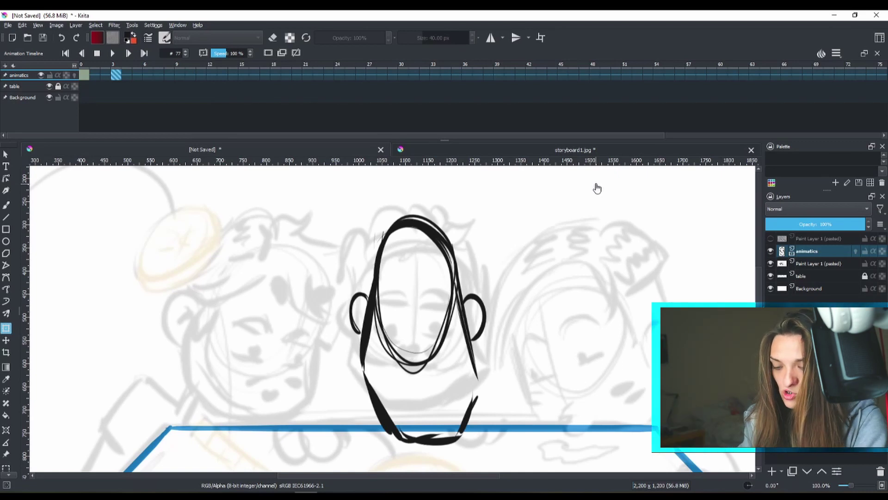
{"action": "left_click", "coordinate": [94, 75]}
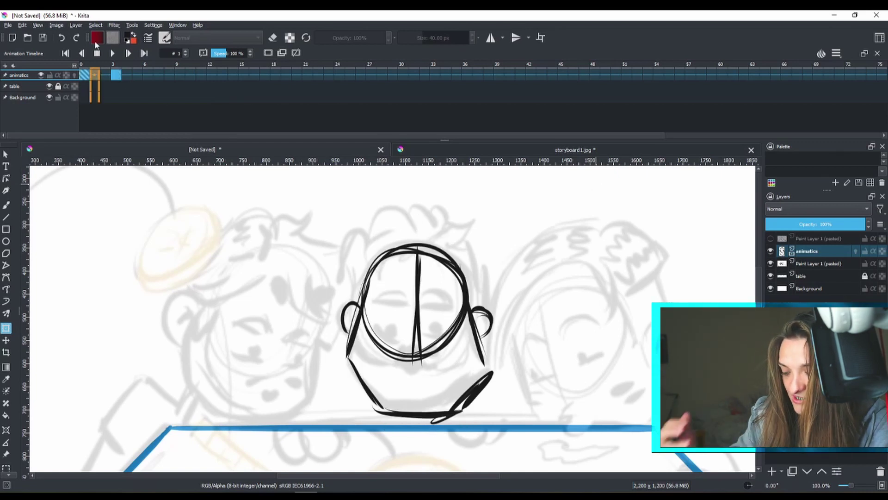
Copy the keyframe at frame 0 of the animatics layer and paste it at frame 6
{"action": "right_click", "coordinate": [85, 76]}
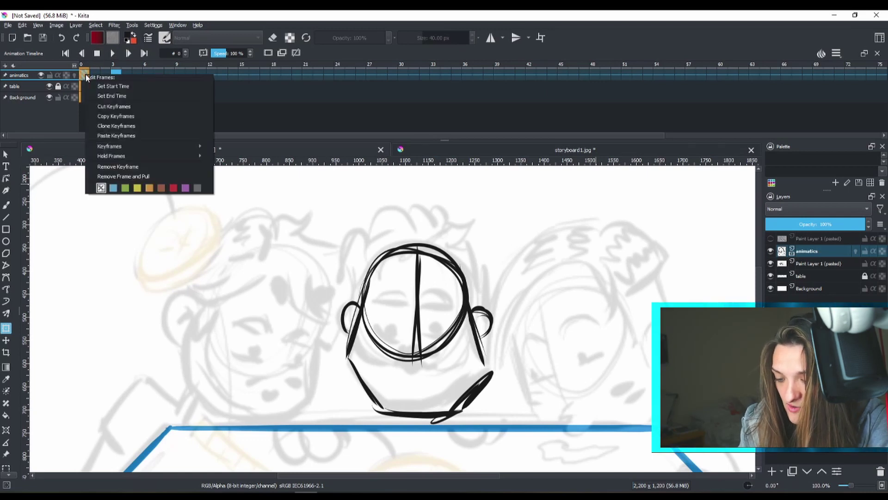
{"action": "left_click", "coordinate": [126, 119]}
{"action": "left_click", "coordinate": [150, 76]}
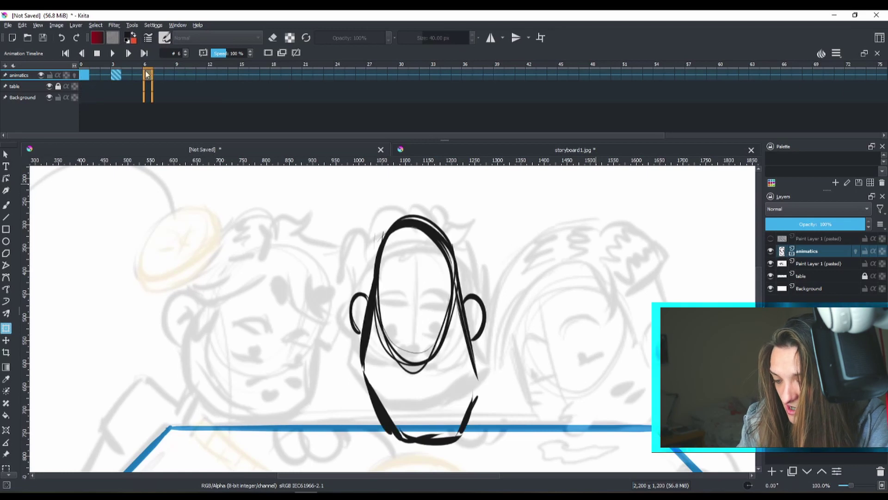
{"action": "right_click", "coordinate": [150, 76]}
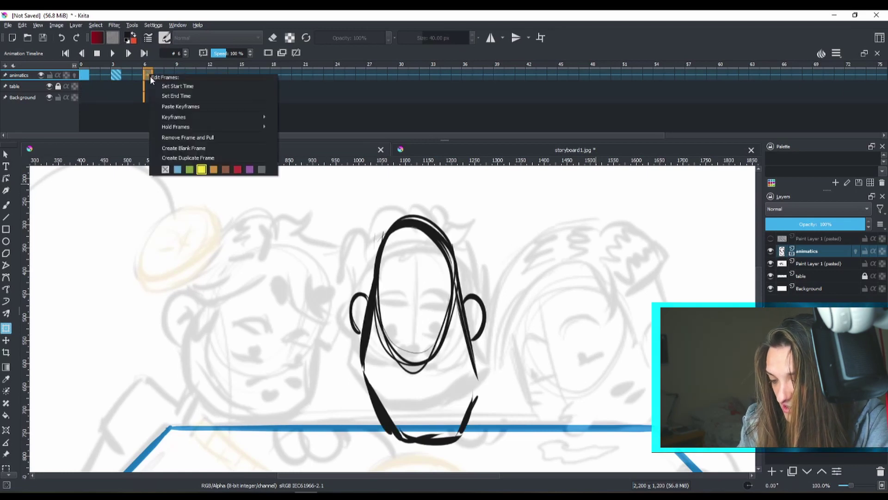
{"action": "left_click", "coordinate": [187, 107]}
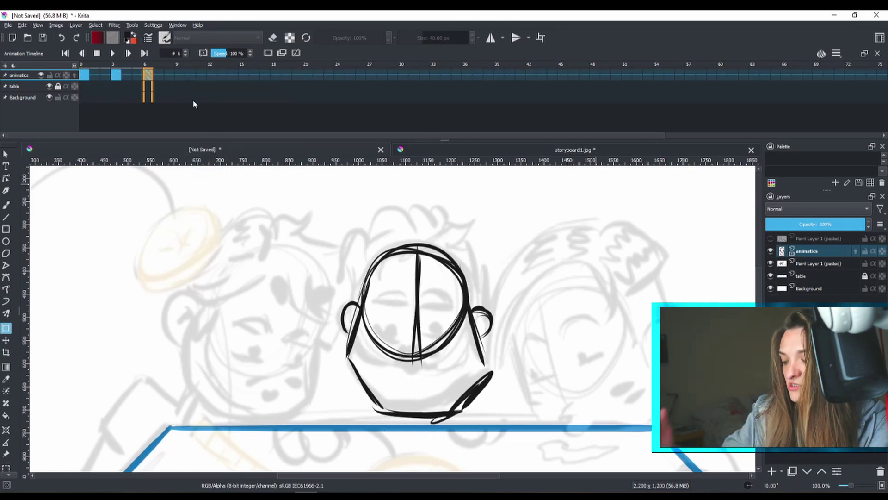
Play the animation from frame 0 with the pasted keyframe, stop it and go to frame 3
{"action": "left_click", "coordinate": [84, 75]}
{"action": "left_click", "coordinate": [112, 54]}
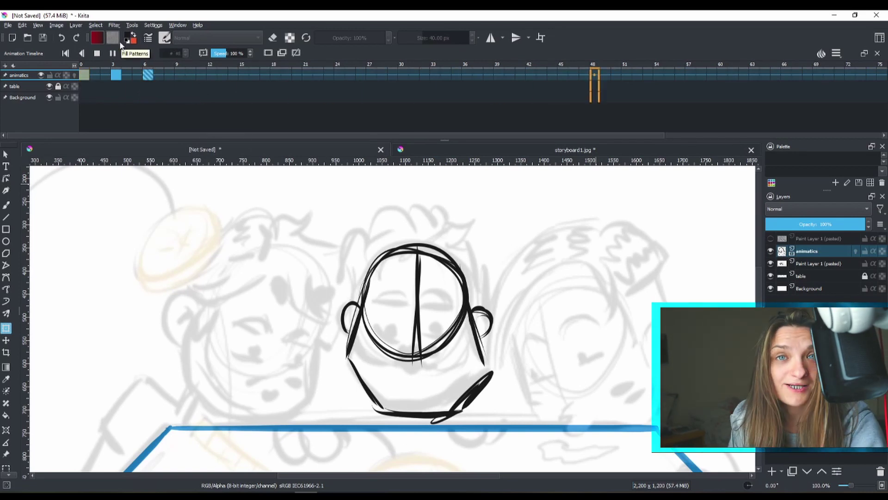
{"action": "left_click", "coordinate": [112, 54]}
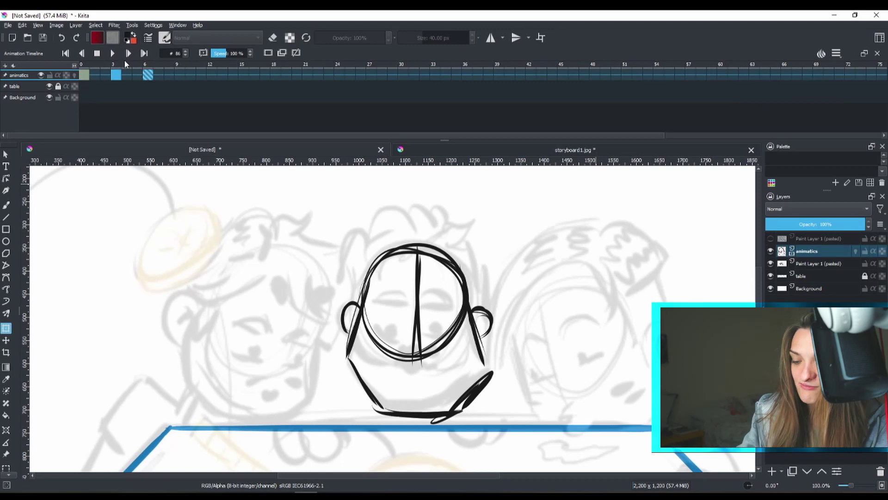
{"action": "left_click", "coordinate": [115, 75]}
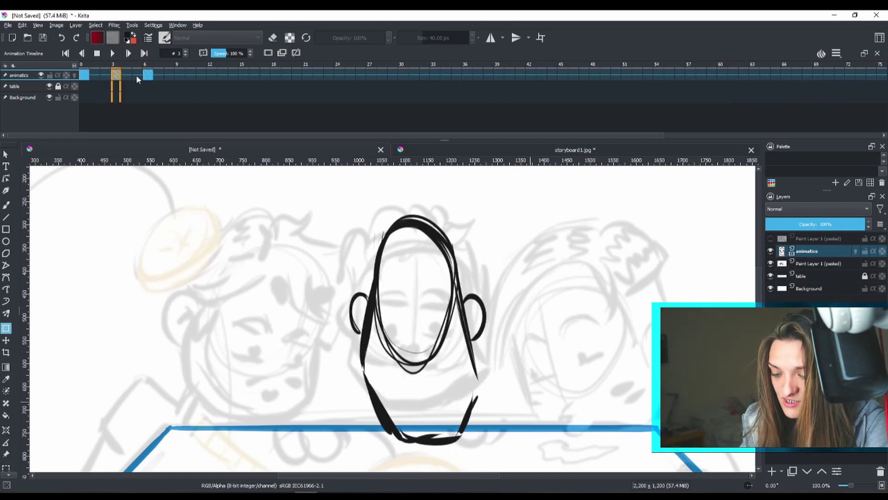
Hide the lower pasted storyboard layer, show the upper one and move the animatics layer above it
{"action": "left_click", "coordinate": [771, 263]}
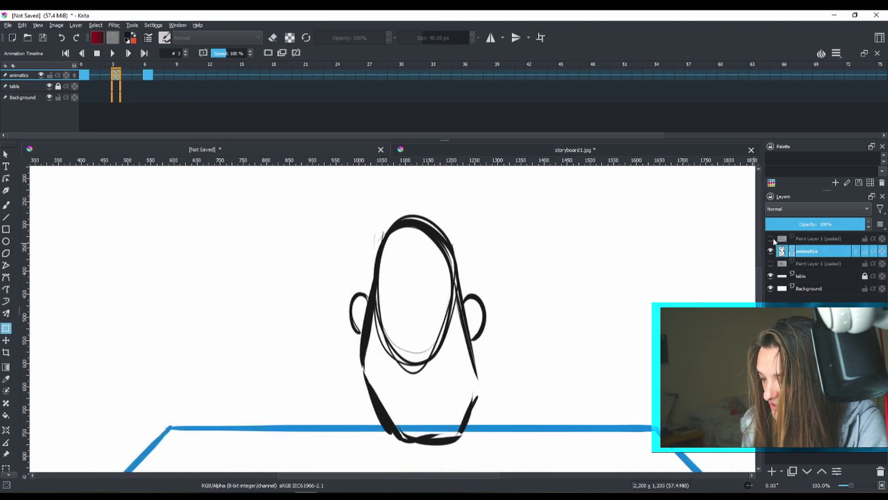
{"action": "left_click", "coordinate": [770, 238]}
{"action": "scroll", "coordinate": [514, 289], "scroll_direction": "down", "scroll_amount": 3}
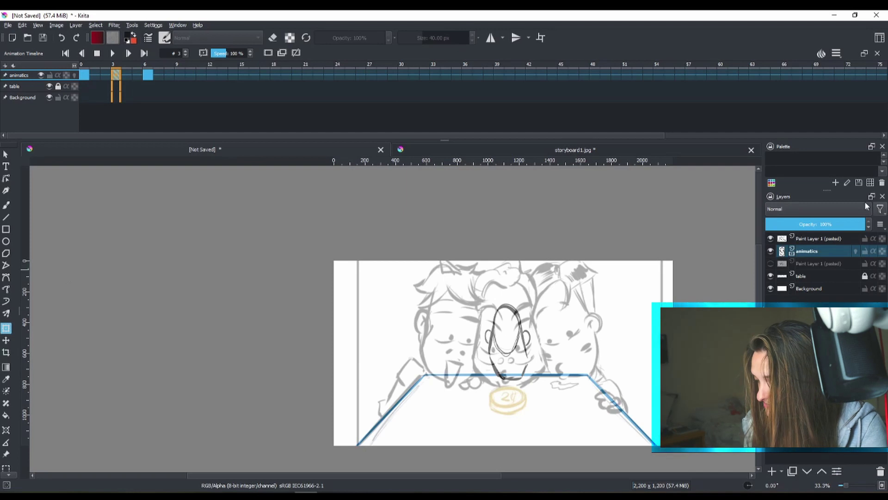
{"action": "key", "text": "1"}
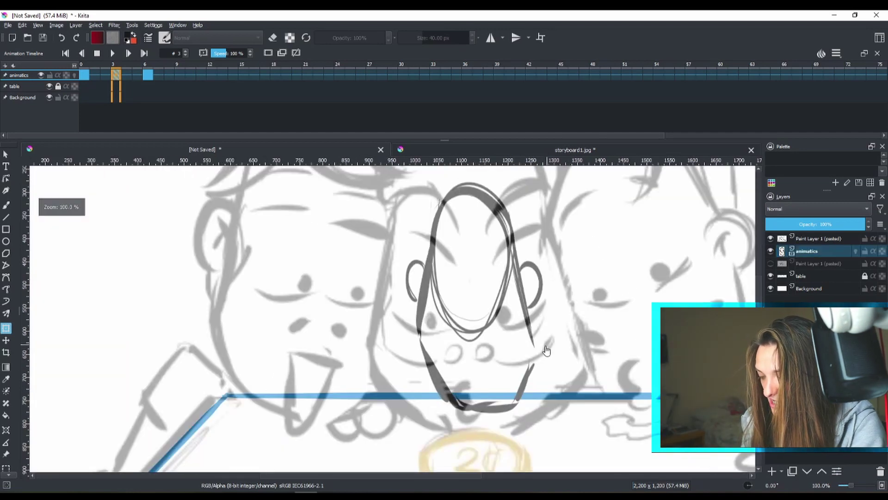
{"action": "left_click_drag", "start_coordinate": [818, 247], "coordinate": [817, 236]}
{"action": "scroll", "coordinate": [568, 319], "scroll_direction": "down", "scroll_amount": 2}
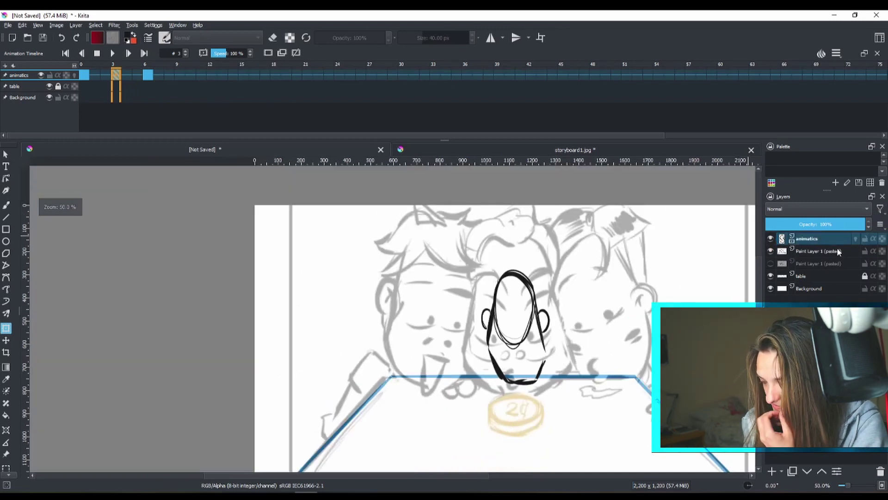
Lower the visible pasted storyboard layer's opacity to 24%
{"action": "left_click", "coordinate": [823, 251]}
{"action": "left_click", "coordinate": [807, 225]}
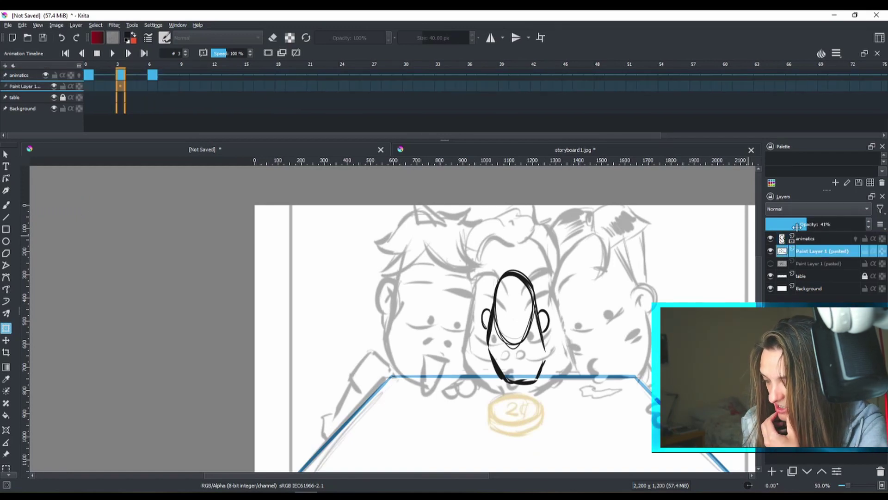
{"action": "left_click", "coordinate": [792, 225]}
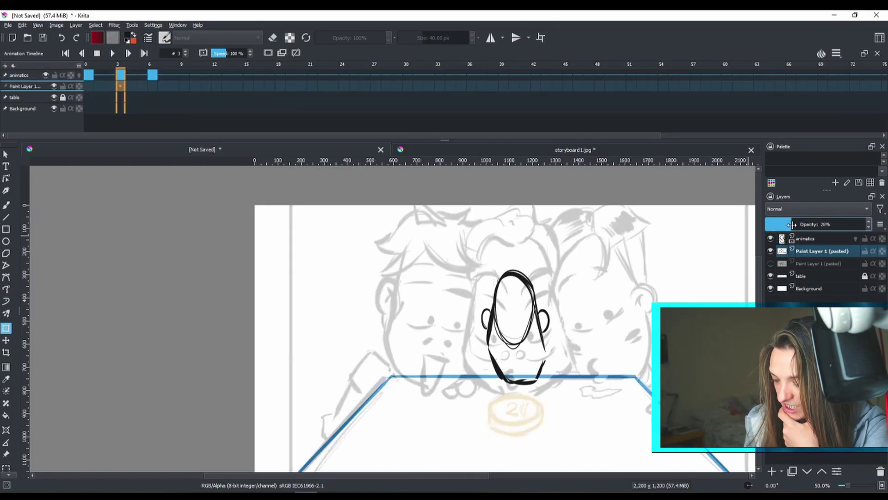
{"action": "left_click_drag", "start_coordinate": [801, 227], "coordinate": [786, 224]}
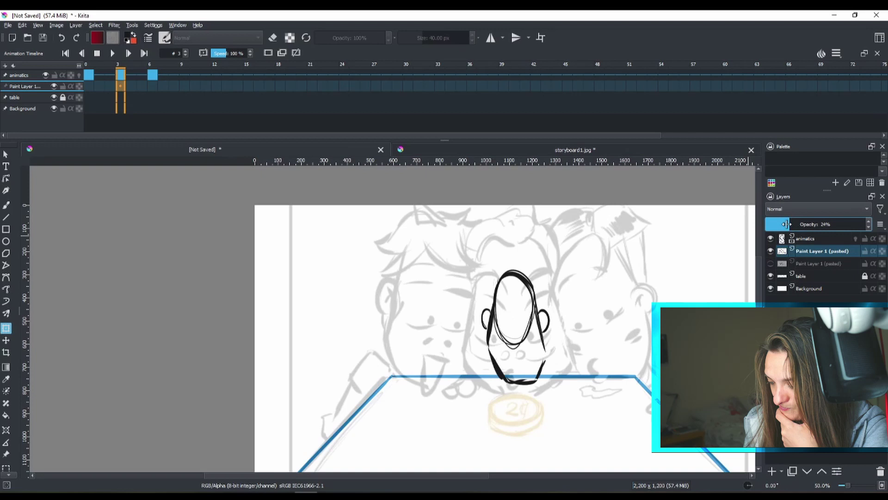
On the animatics layer, redraw the head larger with the brush on a blank keyframe at frame 3, following the faded storyboard
{"action": "left_click", "coordinate": [819, 241]}
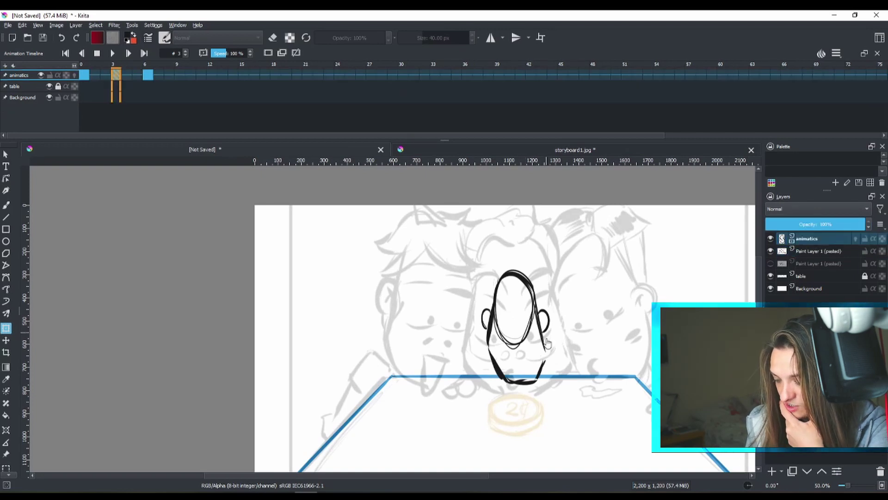
{"action": "left_click", "coordinate": [7, 206]}
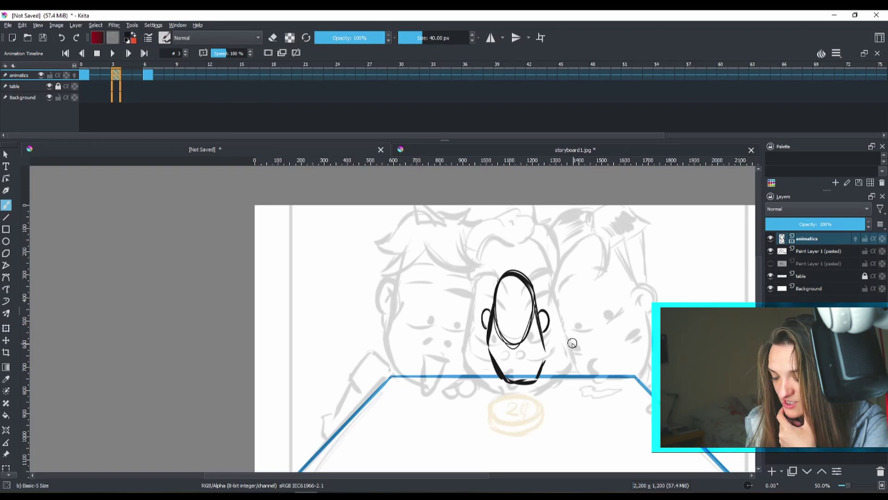
{"action": "left_click", "coordinate": [269, 53]}
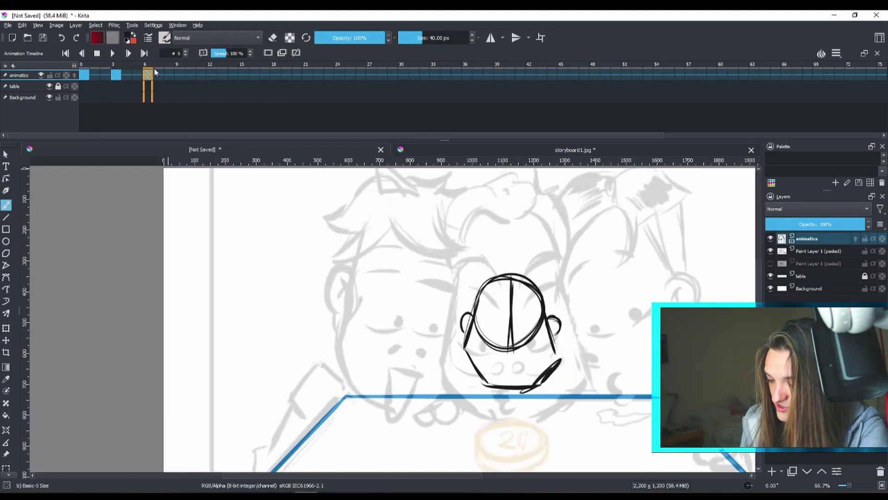
Replace the copied keyframe at frame 6 with a blank one and turn on onion skins for the animatics layer
{"action": "right_click", "coordinate": [148, 75]}
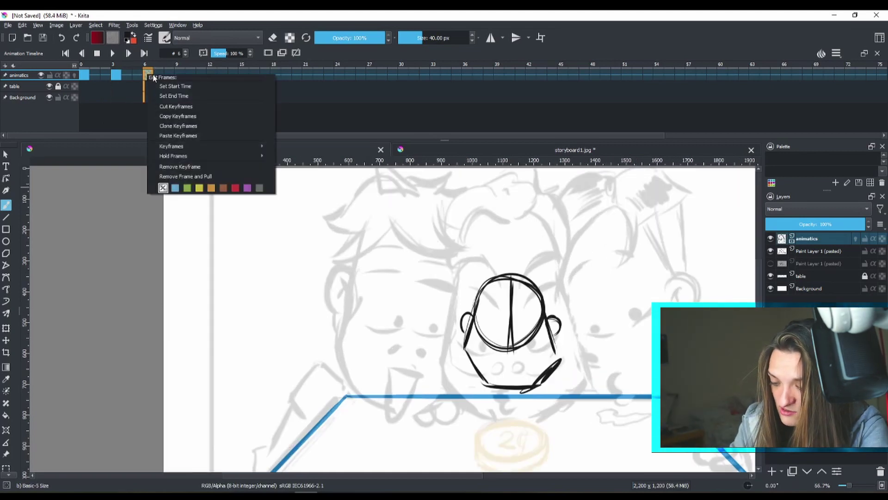
{"action": "left_click", "coordinate": [288, 47]}
{"action": "left_click", "coordinate": [856, 238]}
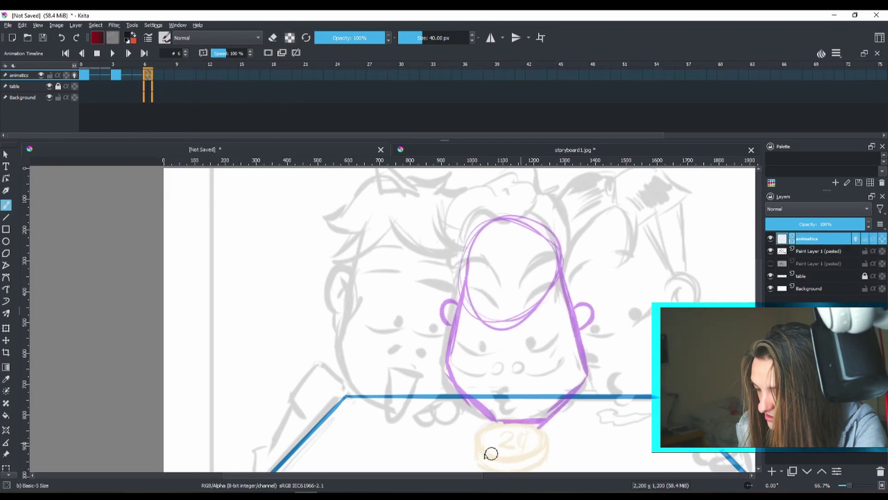
Draw the large head outline at frame 6 over the onion skin and add a vertical centre line at frames 3 and 6
{"action": "left_click_drag", "start_coordinate": [484, 323], "coordinate": [563, 267]}
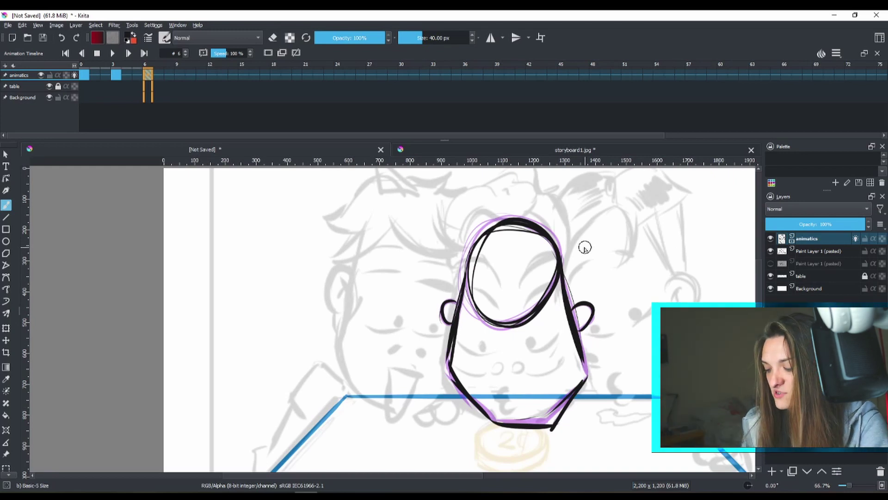
{"action": "left_click", "coordinate": [116, 75]}
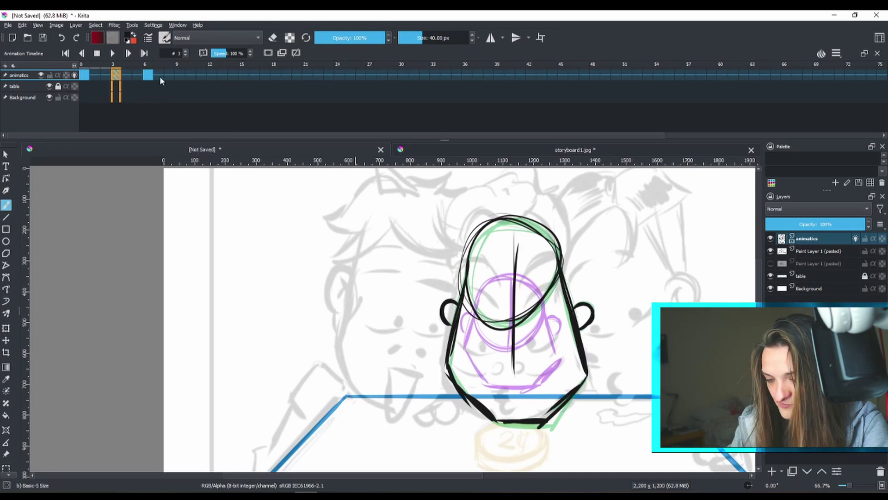
{"action": "key", "text": "period"}
{"action": "left_click_drag", "start_coordinate": [517, 232], "coordinate": [513, 370]}
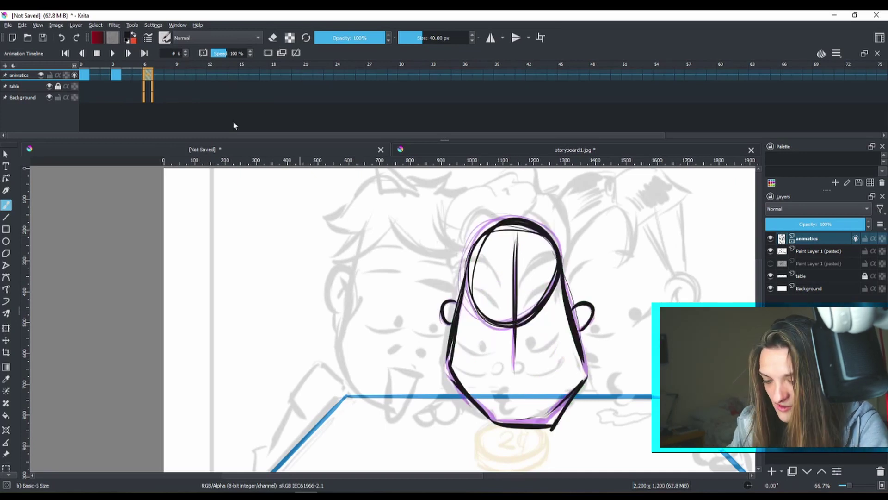
Transform the head at frame 3, narrowing it slightly from both sides and stretching it a little taller
{"action": "left_click", "coordinate": [115, 75]}
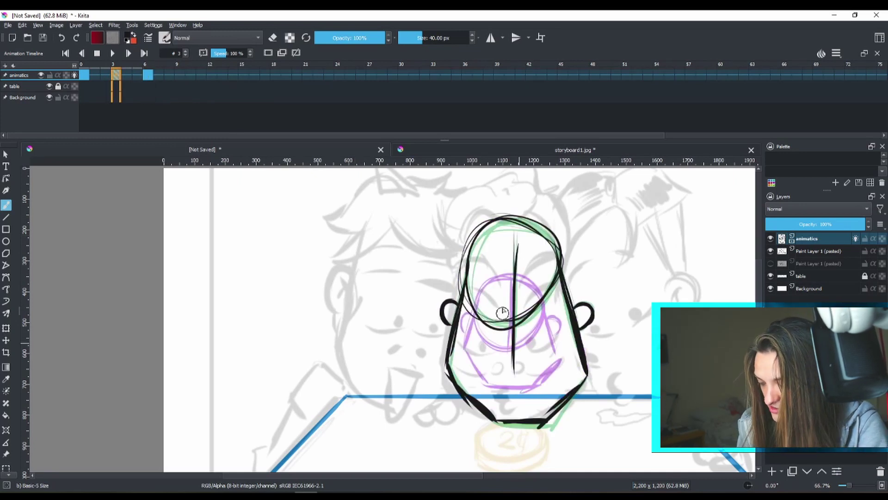
{"action": "left_click", "coordinate": [7, 328]}
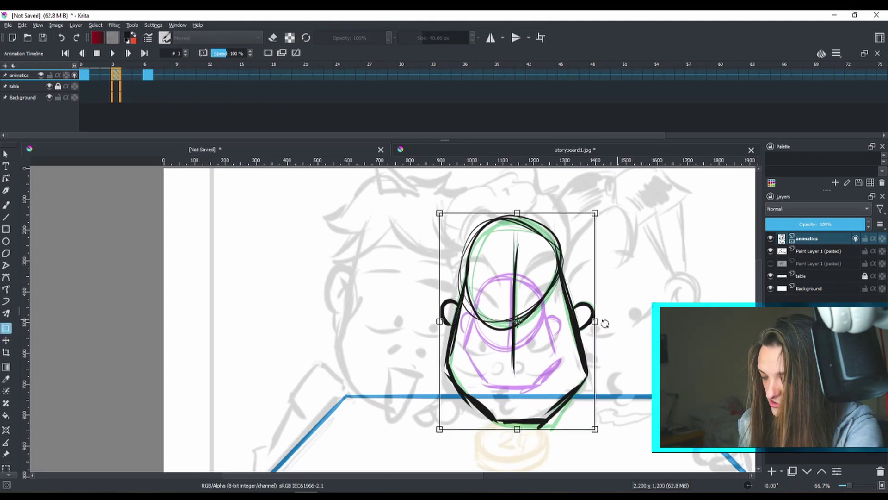
{"action": "left_click_drag", "start_coordinate": [597, 322], "coordinate": [586, 321]}
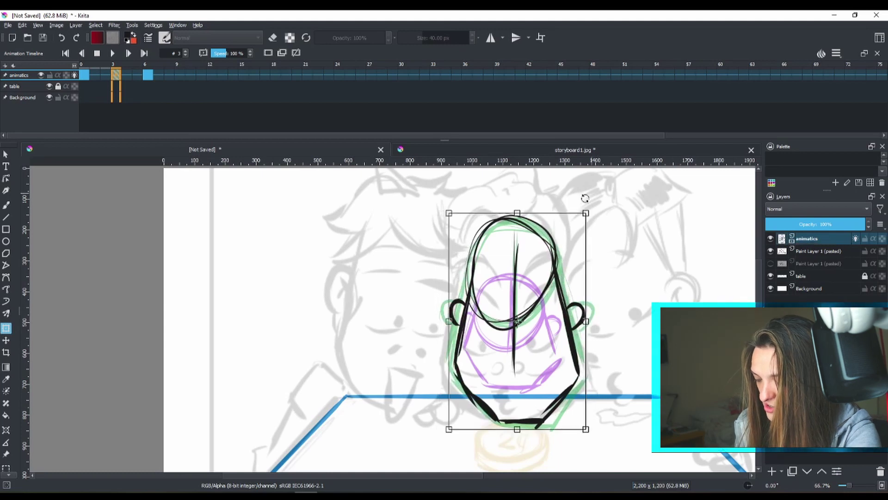
{"action": "left_click_drag", "start_coordinate": [513, 206], "coordinate": [527, 199]}
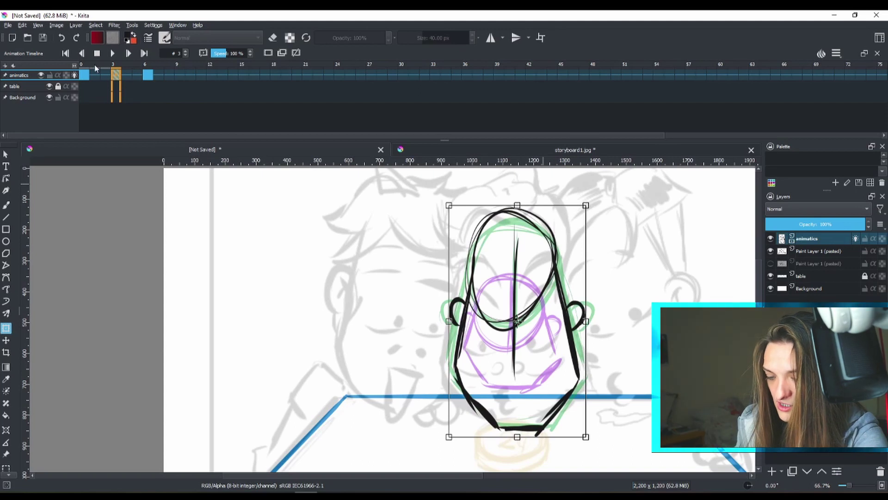
Return to frame 0, set the animation's clip end to 24 and turn off the animatics layer's onion skins
{"action": "key", "text": "Left"}
{"action": "key", "text": "Left"}
{"action": "key", "text": "Left"}
{"action": "left_click", "coordinate": [835, 54]}
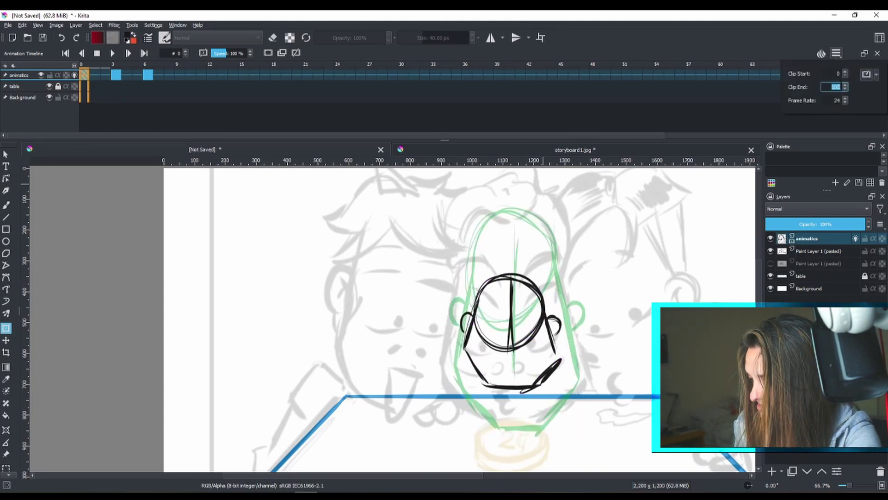
{"action": "type", "text": "24"}
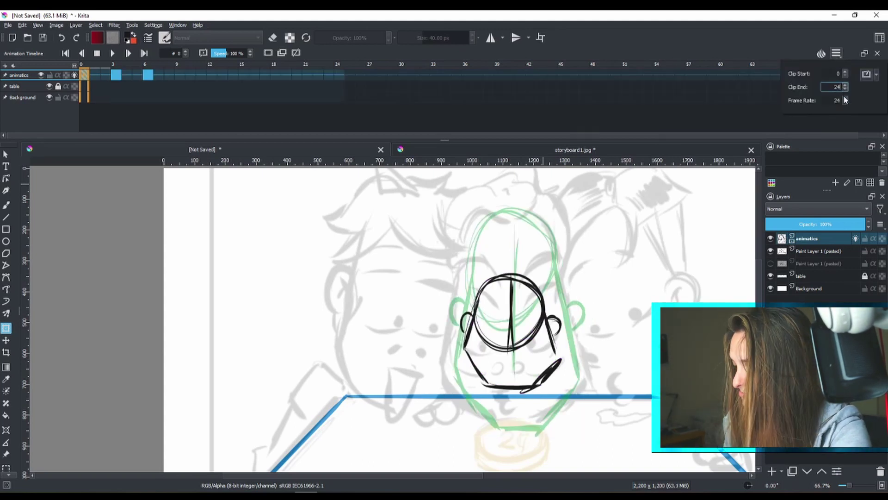
{"action": "left_click", "coordinate": [86, 79]}
{"action": "left_click", "coordinate": [74, 75]}
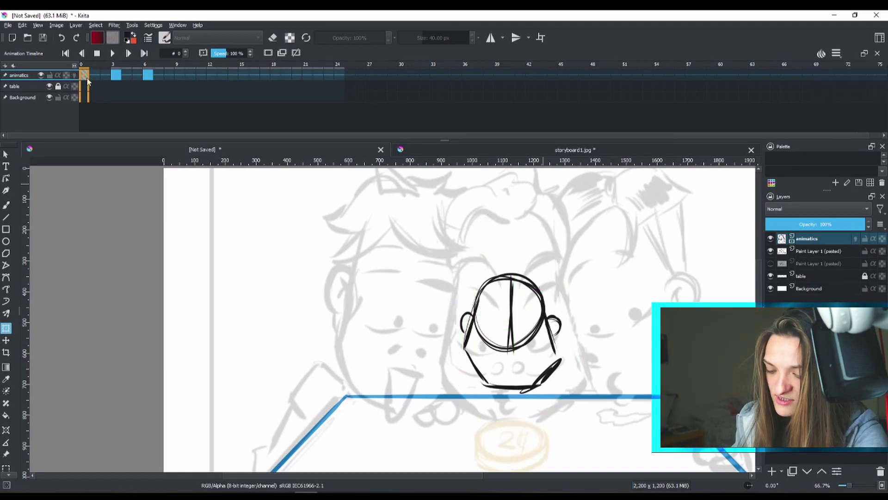
Play the shortened clip in a loop to review the head's stretch motion over the faded storyboard
{"action": "left_click", "coordinate": [114, 54]}
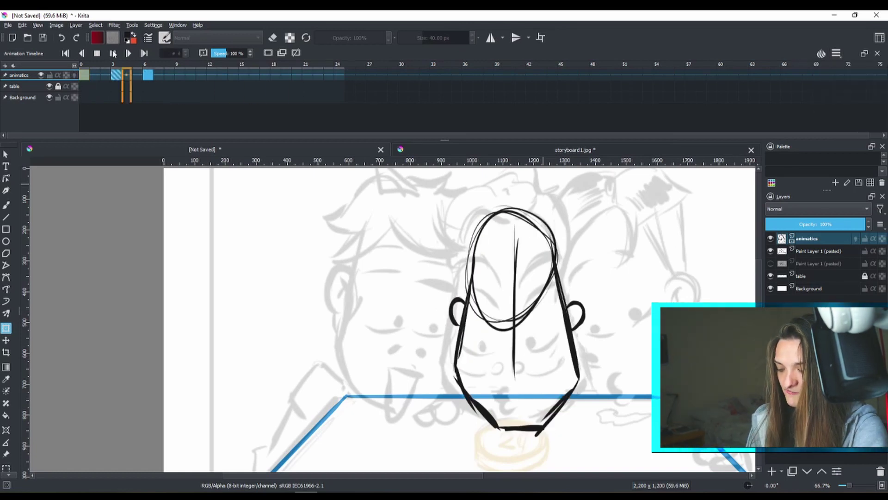
{"action": "scroll", "coordinate": [634, 333], "scroll_direction": "down", "scroll_amount": 1}
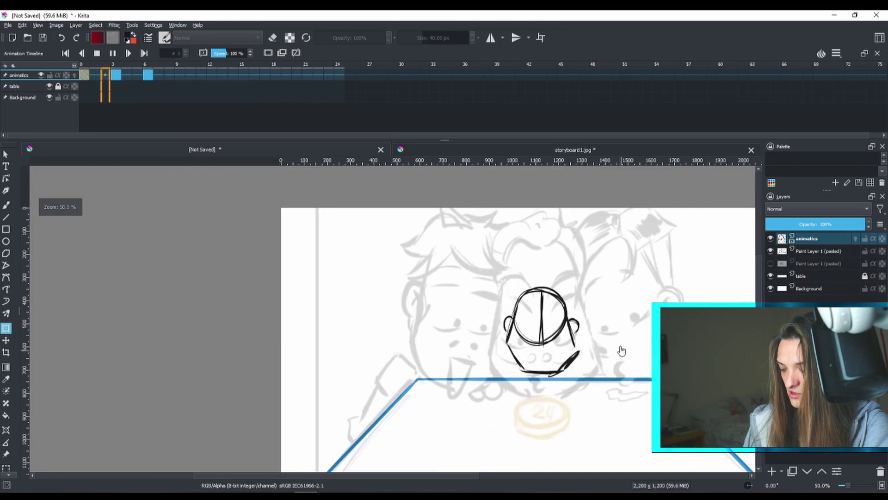
{"action": "scroll", "coordinate": [621, 350], "scroll_direction": "down", "scroll_amount": 1}
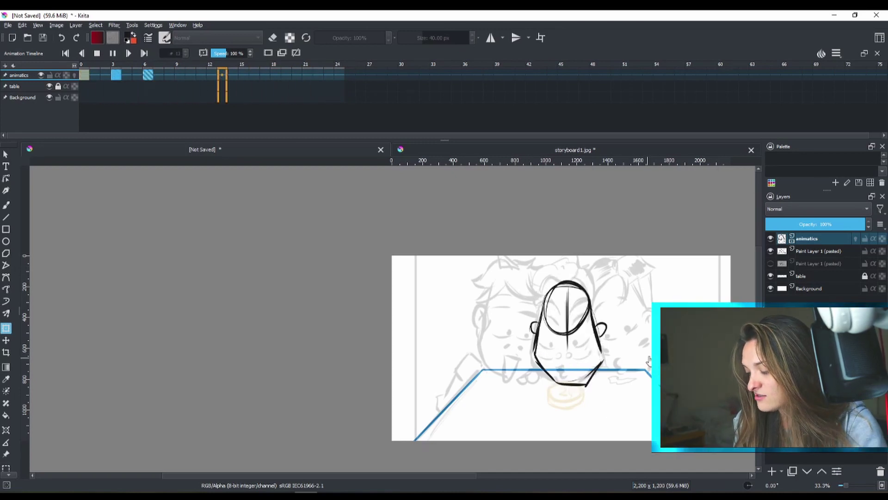
Stop playback, hide the visible pasted storyboard layer and play the animation with only the head and table showing
{"action": "left_click", "coordinate": [770, 250]}
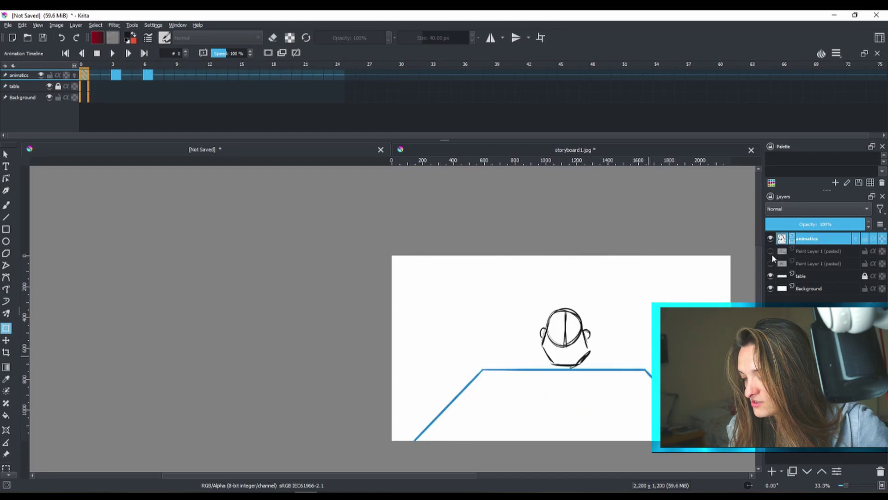
{"action": "left_click", "coordinate": [770, 251]}
{"action": "left_click", "coordinate": [770, 251]}
{"action": "left_click", "coordinate": [770, 251]}
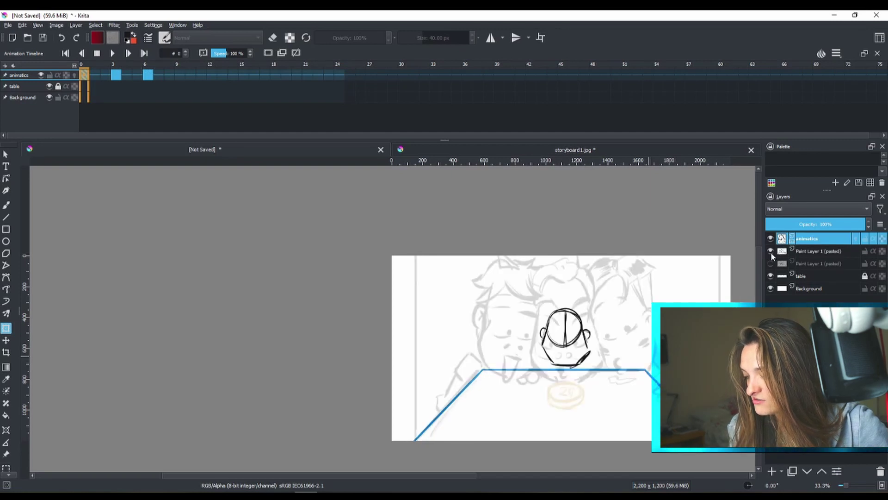
{"action": "left_click", "coordinate": [770, 251]}
{"action": "left_click", "coordinate": [771, 251]}
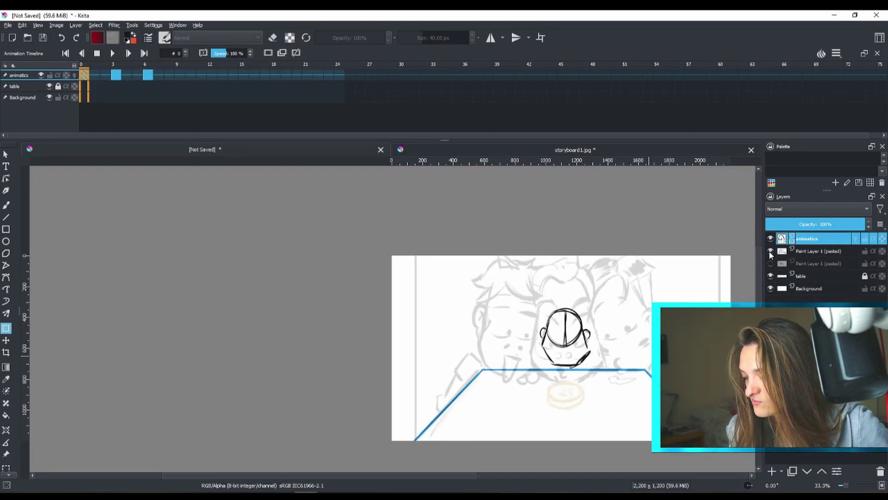
{"action": "left_click", "coordinate": [771, 251]}
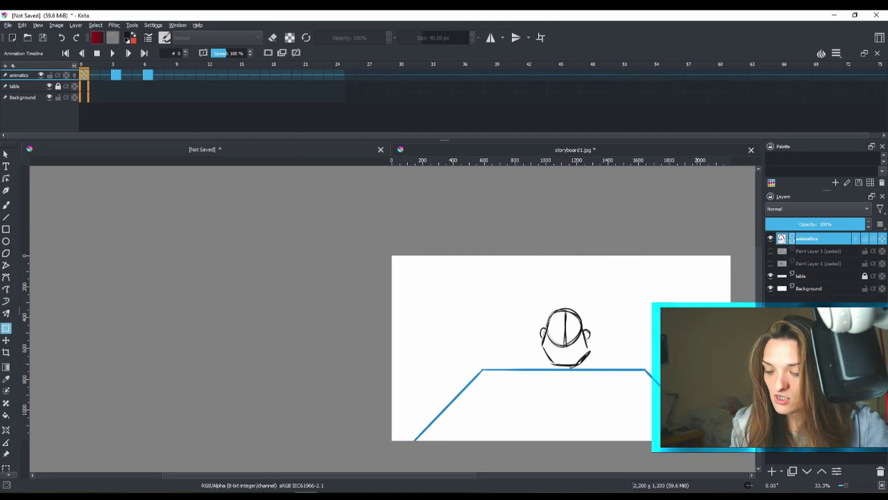
{"action": "left_click", "coordinate": [111, 53]}
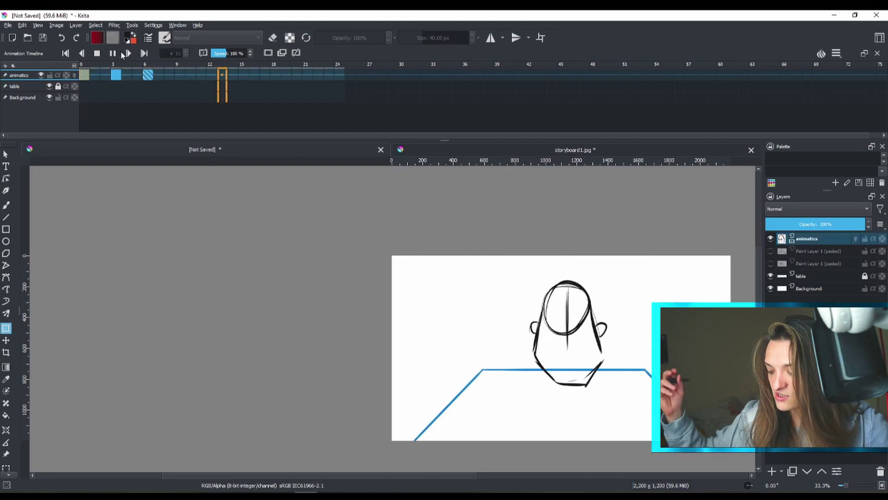